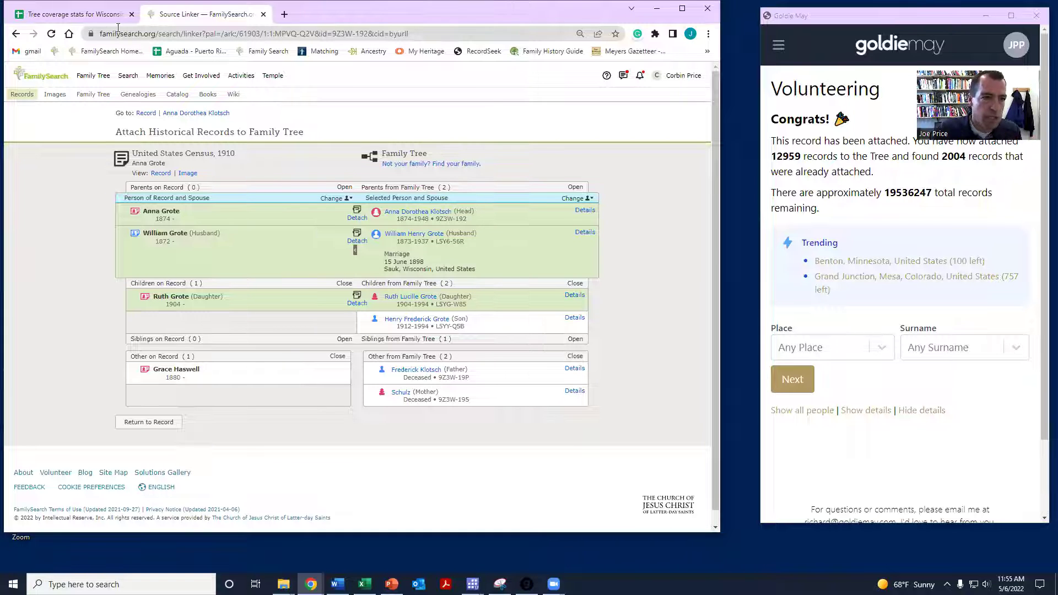
- Return to the Wisconsin 1910 census spreadsheet and enter 1 in the complete column for row 59533
{"action": "left_click", "coordinate": [95, 17]}
{"action": "type", "text": "1"}
{"action": "key", "text": "Return"}
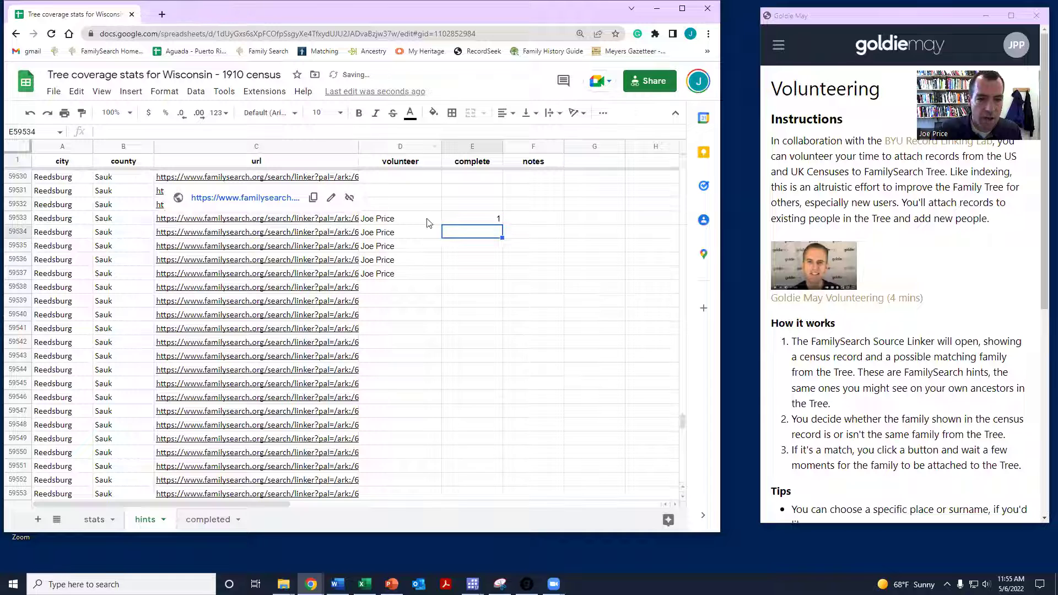
- Open the four record links in C59534:C59537 in new tabs and expand the selected tree person's details on the last one
{"action": "left_click_drag", "start_coordinate": [352, 233], "coordinate": [347, 274]}
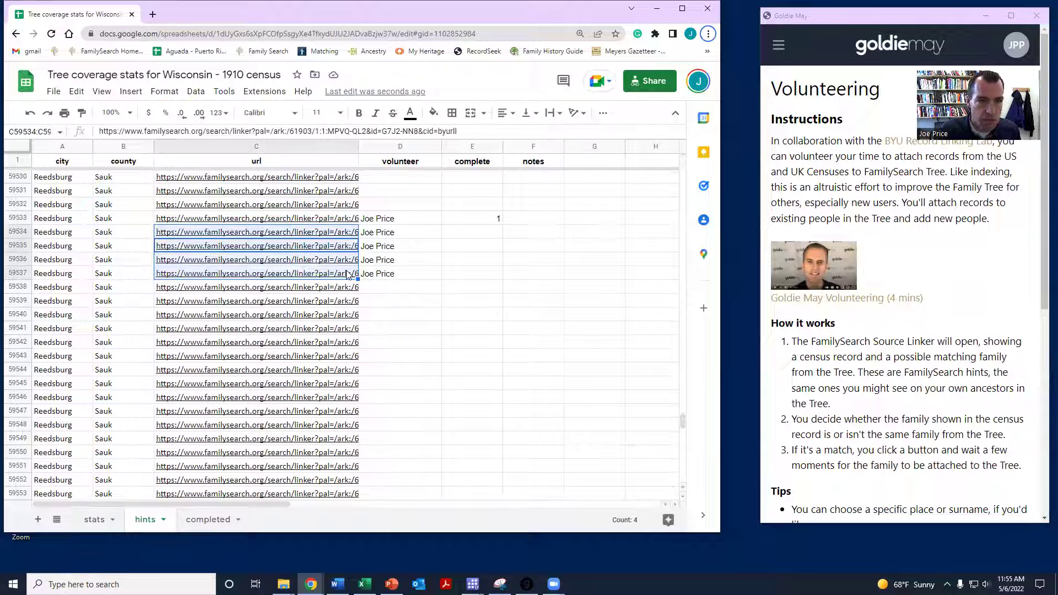
{"action": "key", "text": "alt+f"}
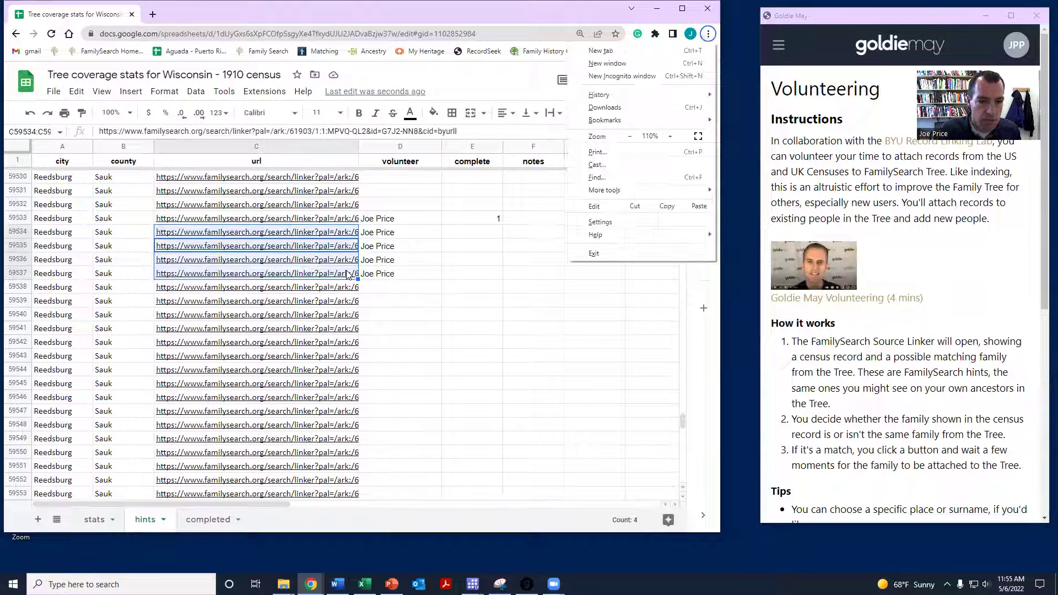
{"action": "left_click", "coordinate": [463, 240]}
{"action": "left_click_drag", "start_coordinate": [351, 233], "coordinate": [351, 274]}
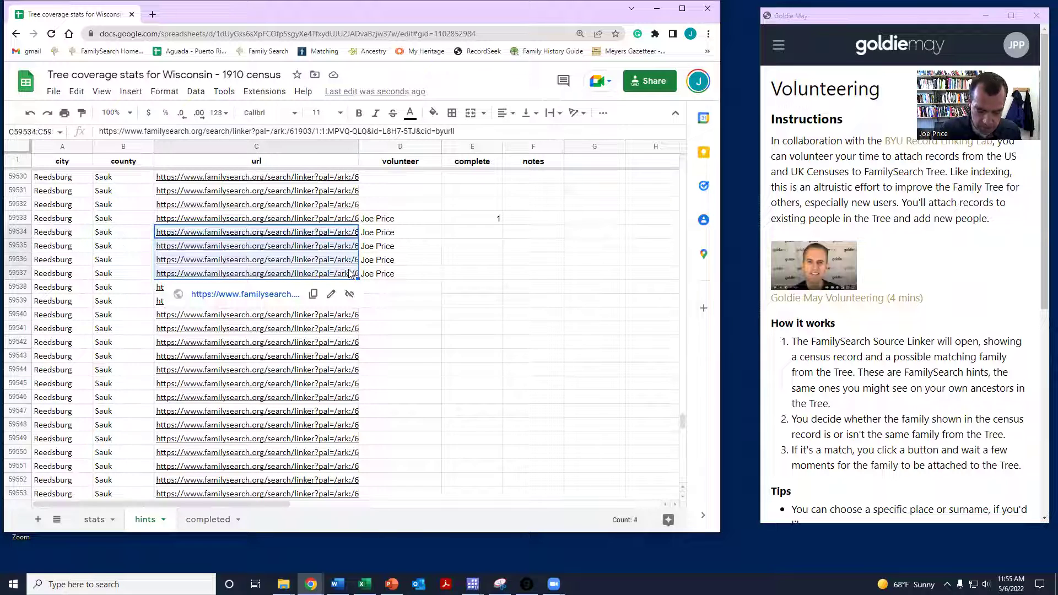
{"action": "key", "text": "alt+Return"}
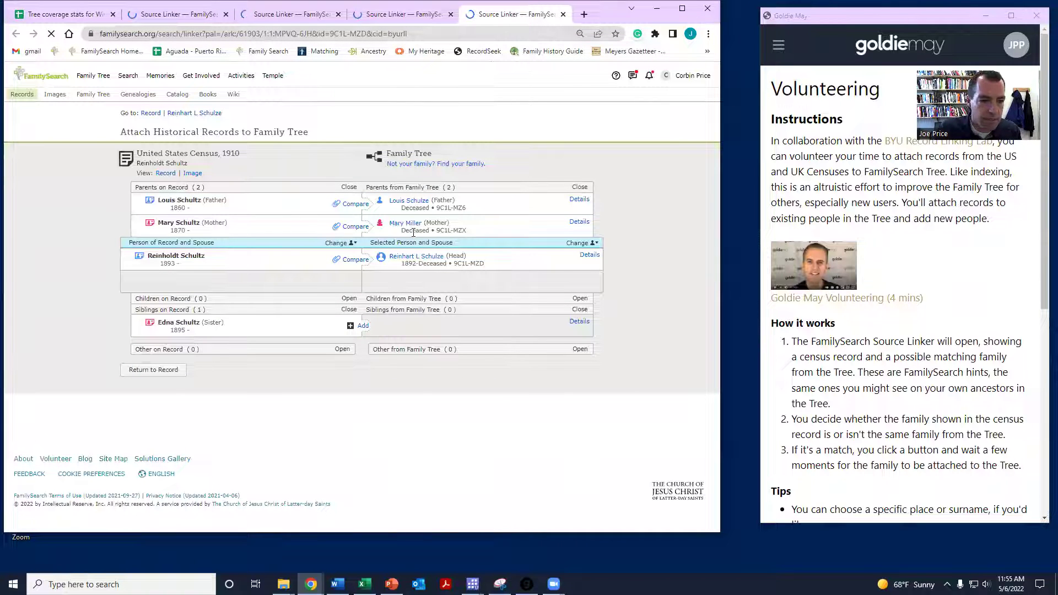
{"action": "left_click", "coordinate": [587, 257]}
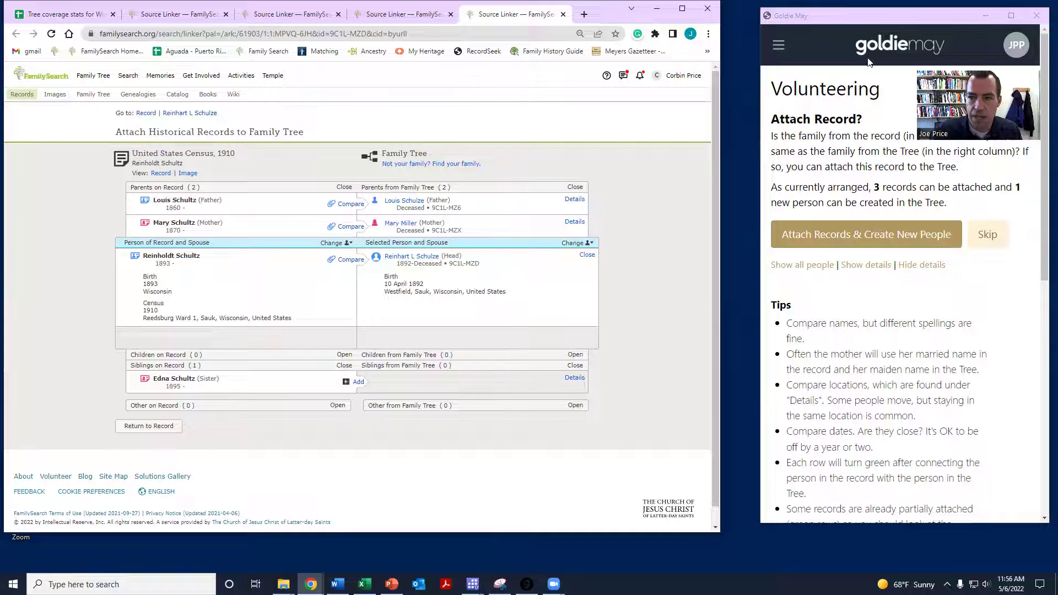
- Close the separate Goldie May window, leaving the FamilySearch browser window open
{"action": "left_click_drag", "start_coordinate": [873, 15], "coordinate": [854, 7]}
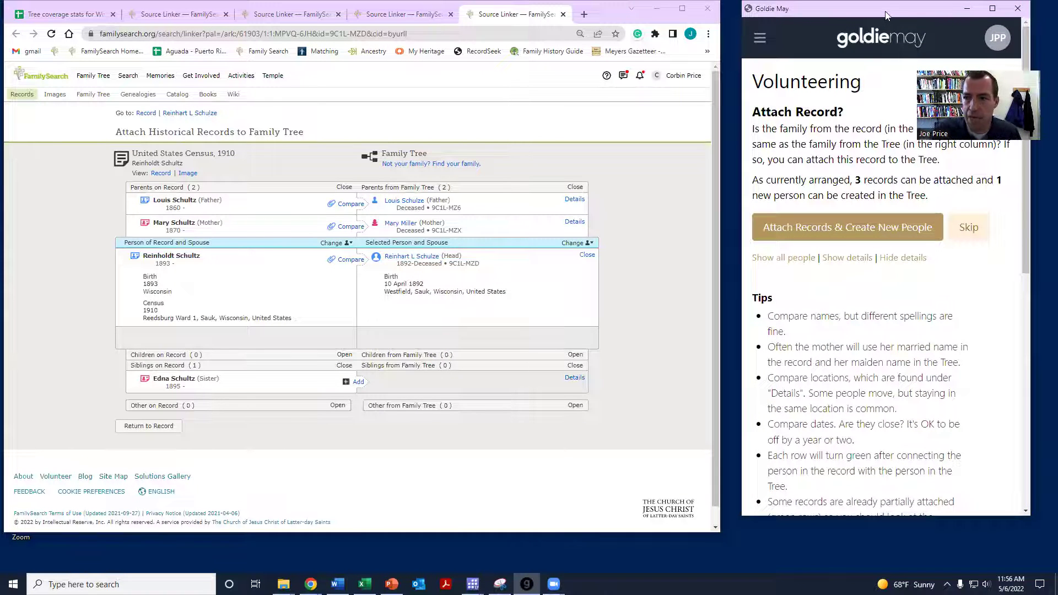
{"action": "left_click", "coordinate": [1017, 9]}
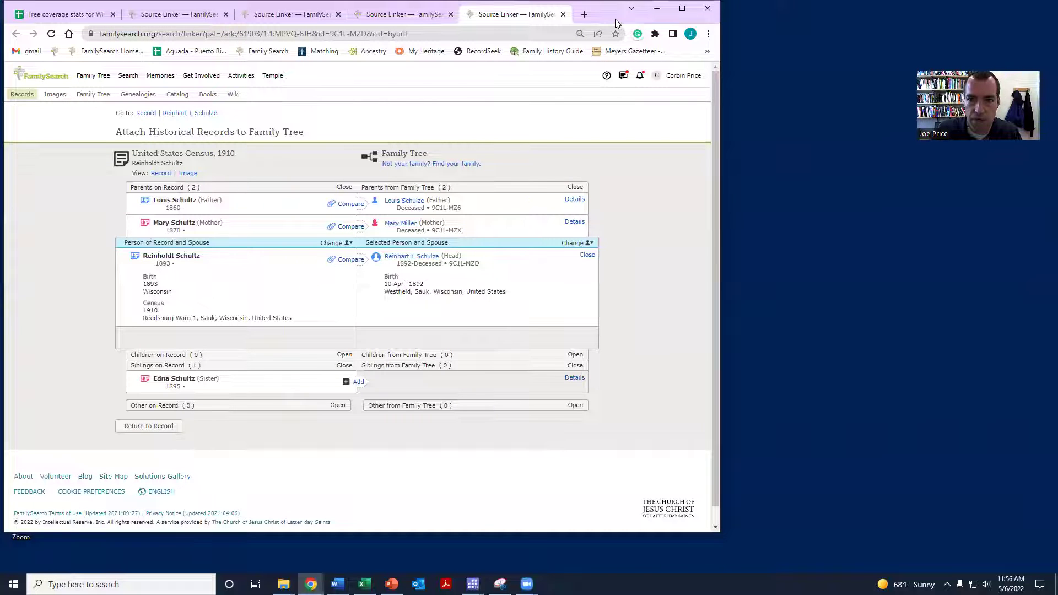
{"action": "left_click_drag", "start_coordinate": [648, 24], "coordinate": [649, 42]}
- View Goldie May's Chrome Web Store install page from goldiemay.com in a new tab, and close that tab
{"action": "left_click", "coordinate": [585, 33]}
{"action": "type", "text": "goldie"}
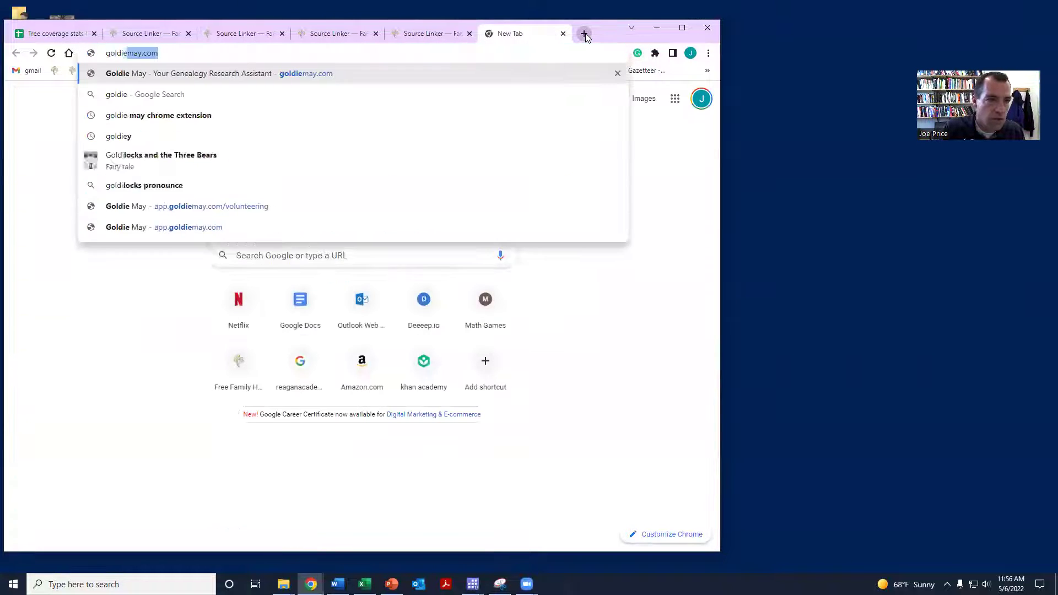
{"action": "key", "text": "Return"}
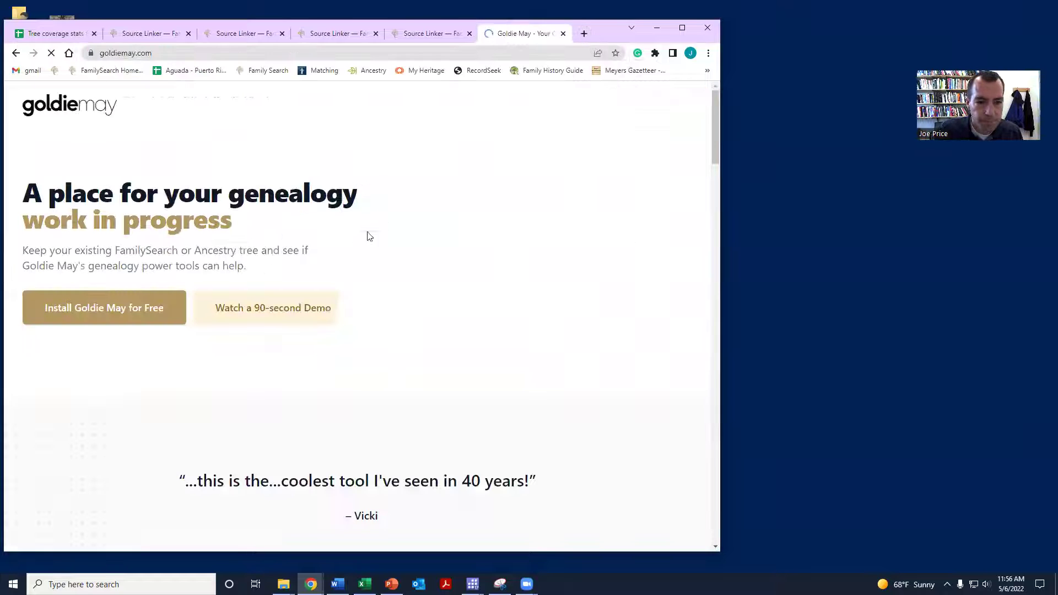
{"action": "left_click", "coordinate": [100, 309]}
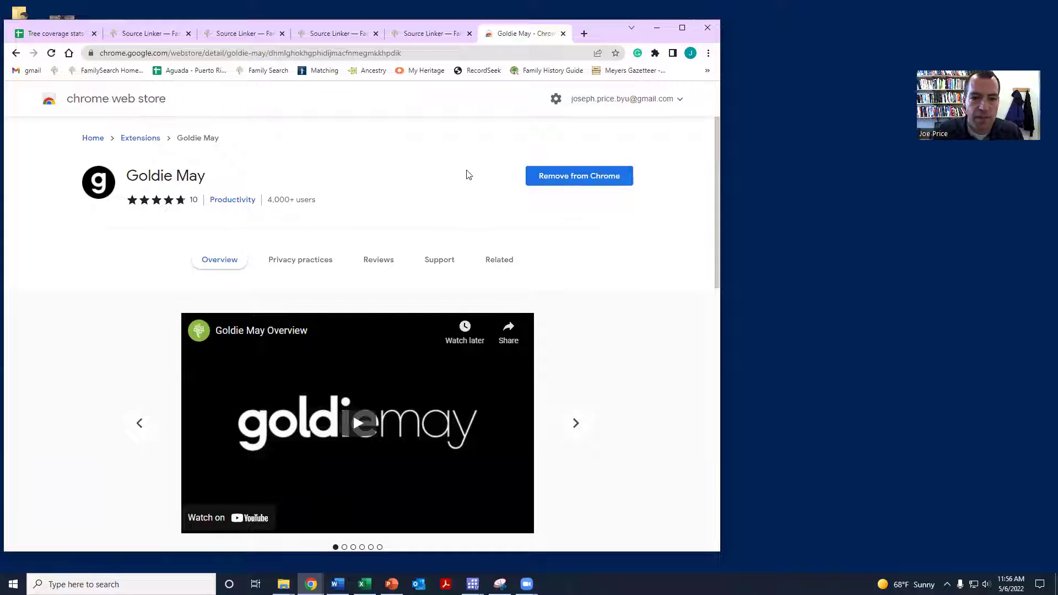
{"action": "left_click", "coordinate": [563, 34]}
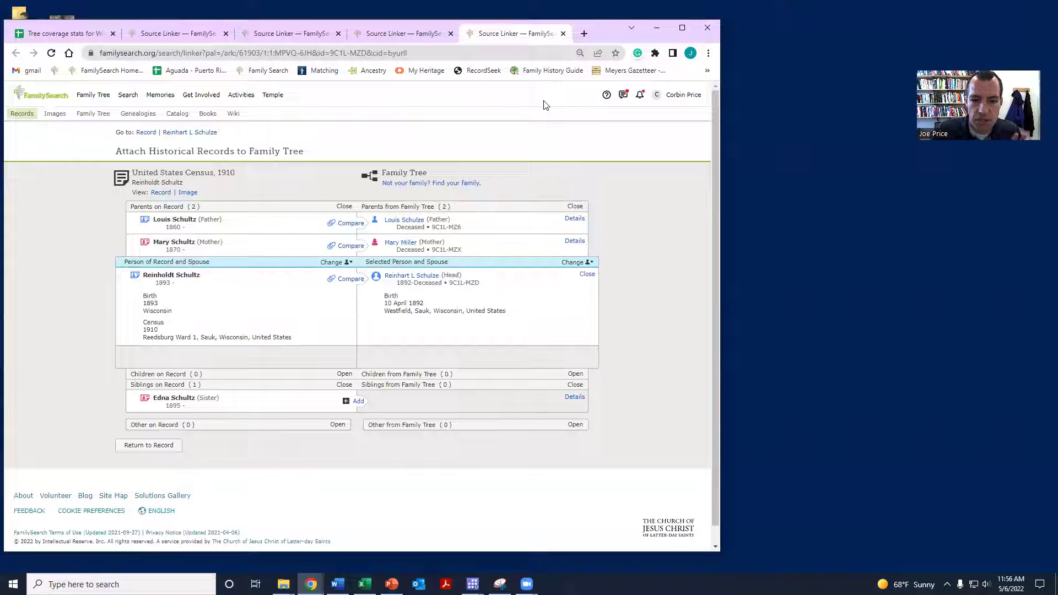
- Launch the Goldie May extension over the Source Linker page and widen the browser window beside it
{"action": "left_click", "coordinate": [656, 54]}
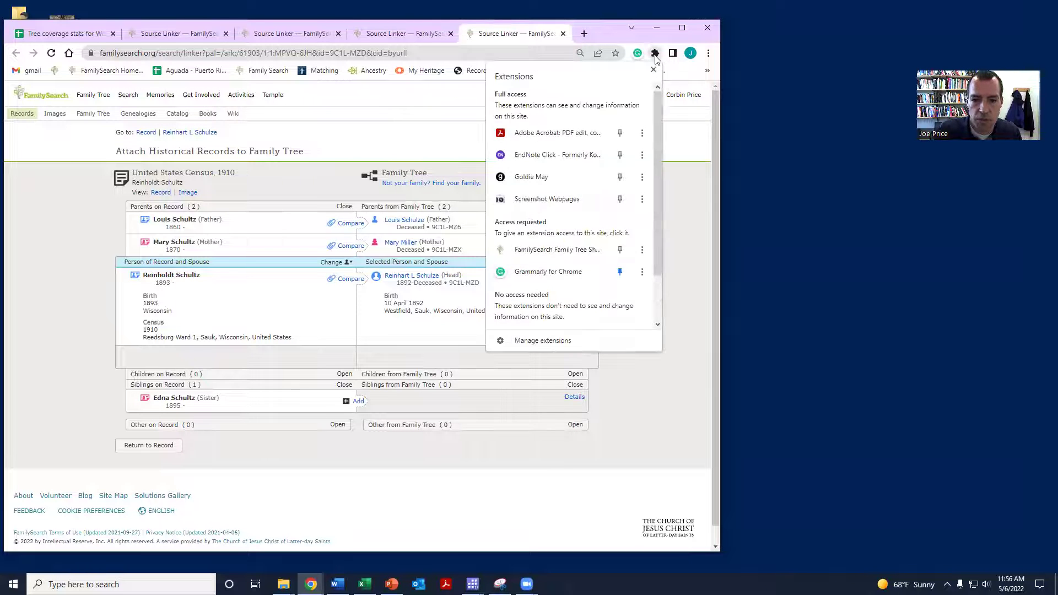
{"action": "left_click", "coordinate": [531, 175]}
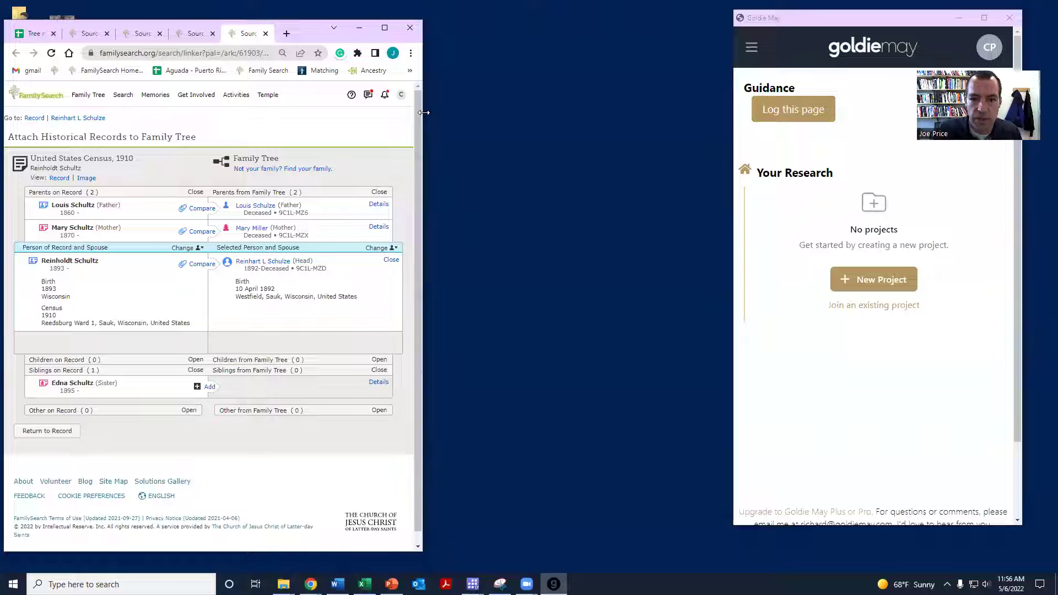
{"action": "left_click_drag", "start_coordinate": [424, 113], "coordinate": [659, 151]}
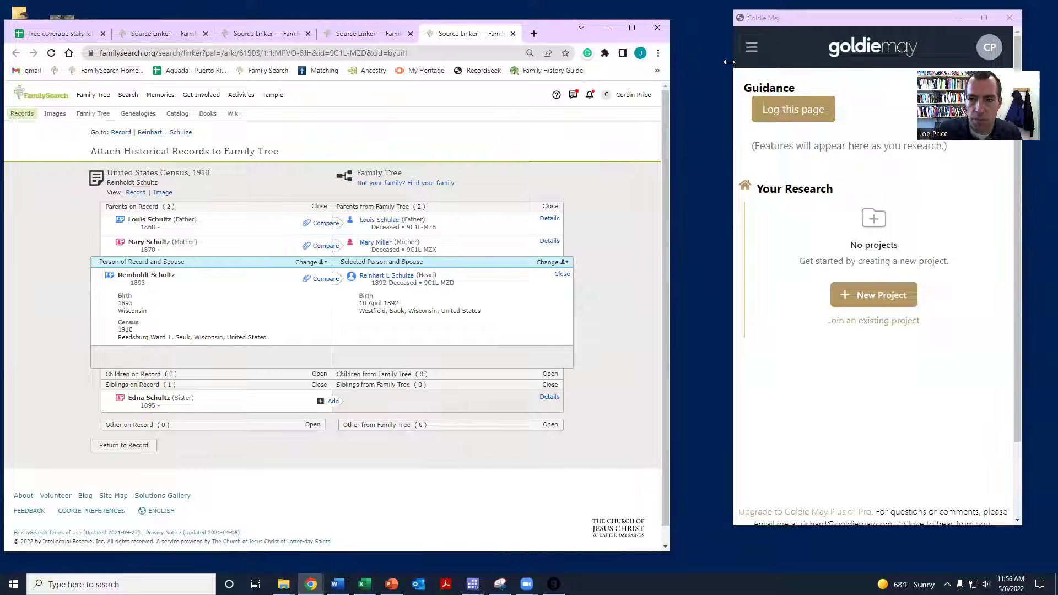
- Use Goldie May's Volunteering feature to attach the displayed family's 1910 census records and create the missing person in the tree
{"action": "left_click", "coordinate": [751, 51]}
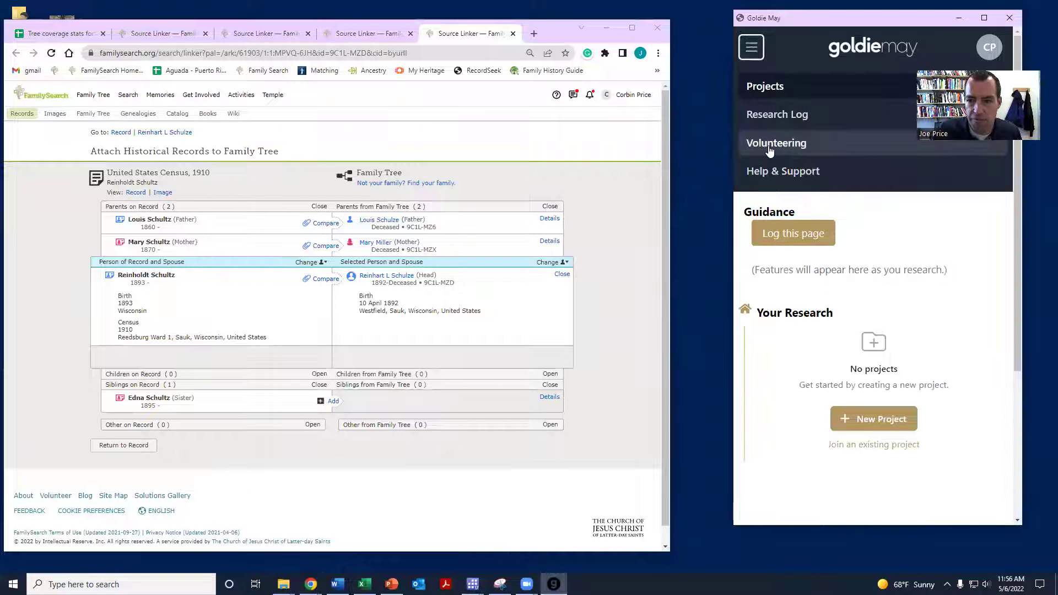
{"action": "left_click", "coordinate": [766, 142]}
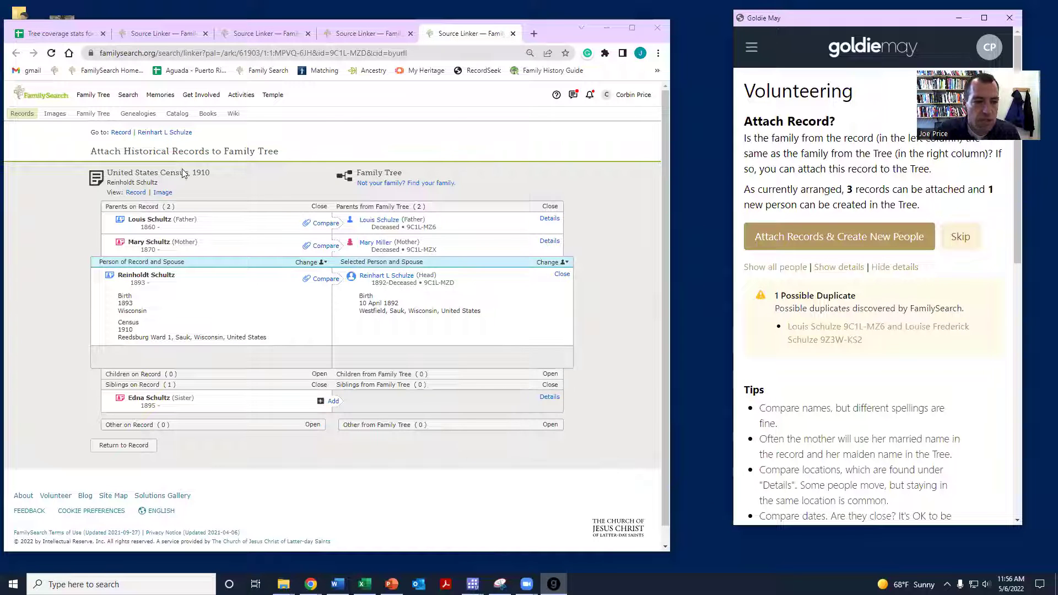
{"action": "left_click", "coordinate": [778, 240]}
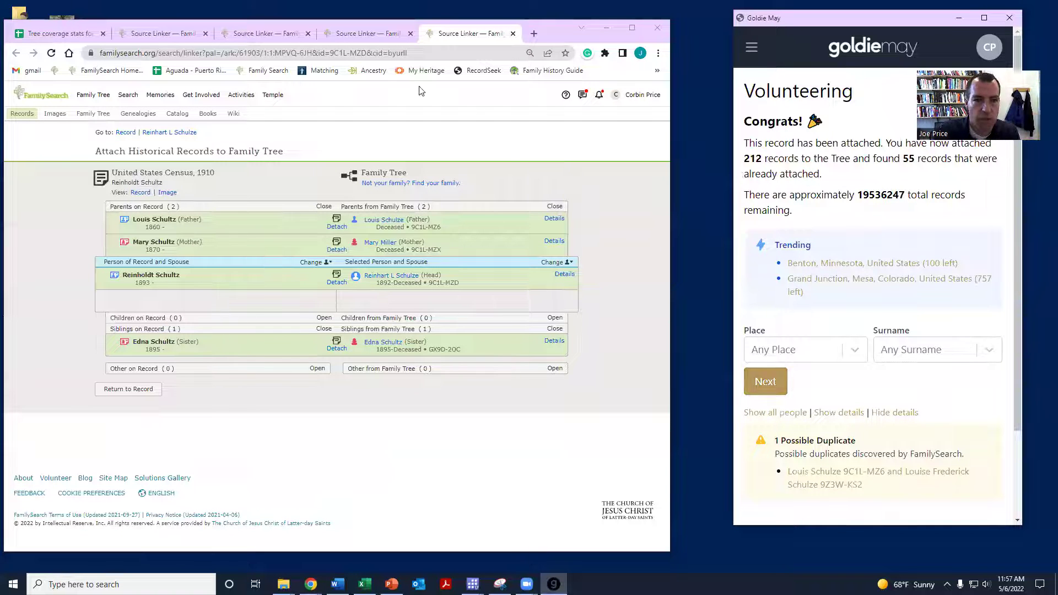
- Compare the next family's 1910 census record with the selected tree person's details, and start attaching records and creating new people
{"action": "left_click", "coordinate": [353, 36]}
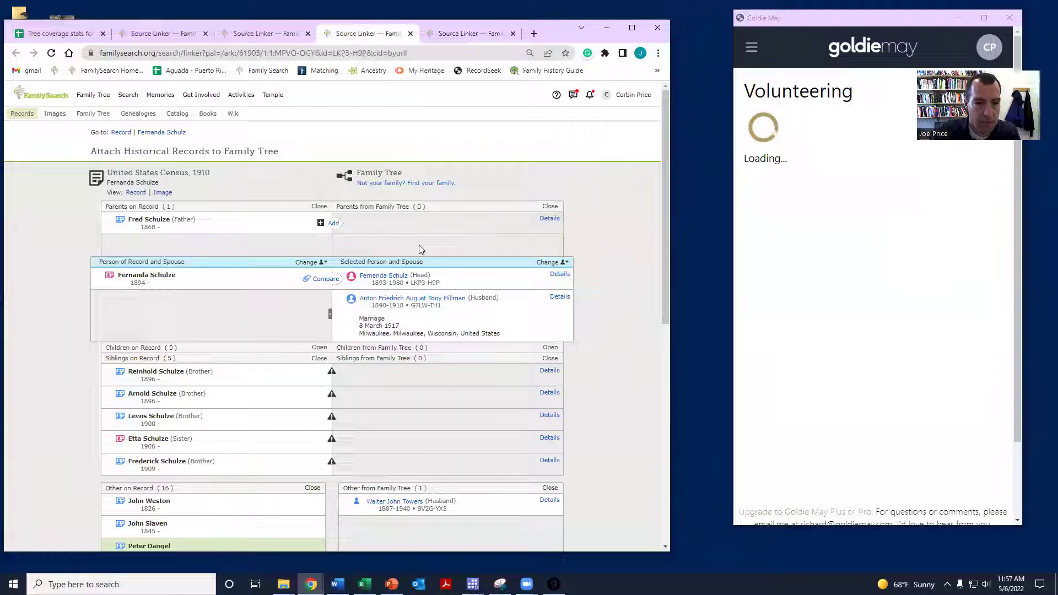
{"action": "left_click", "coordinate": [560, 275]}
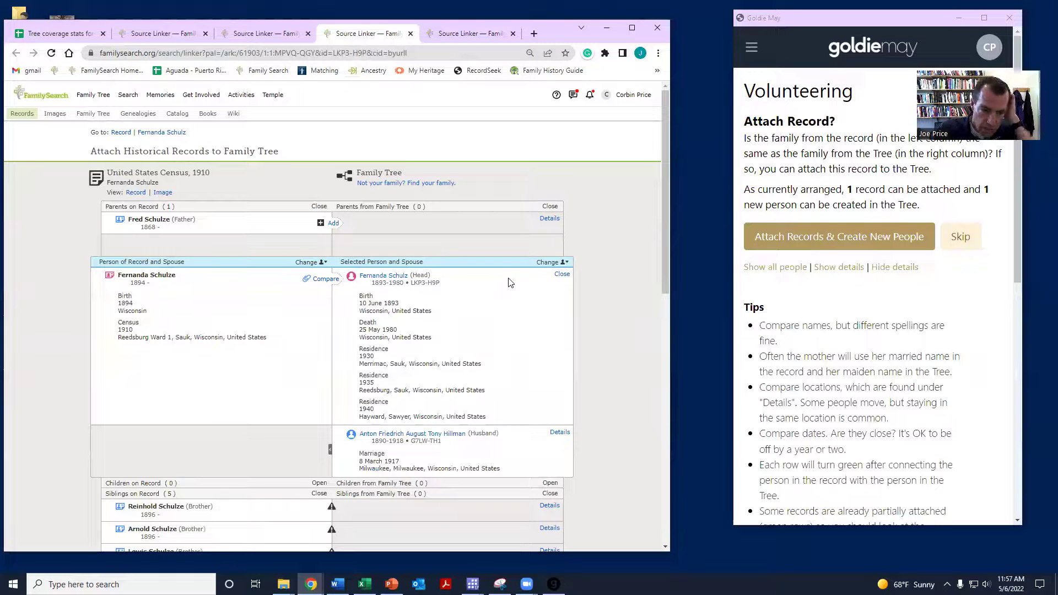
{"action": "scroll", "coordinate": [509, 291], "scroll_direction": "down", "scroll_amount": 1}
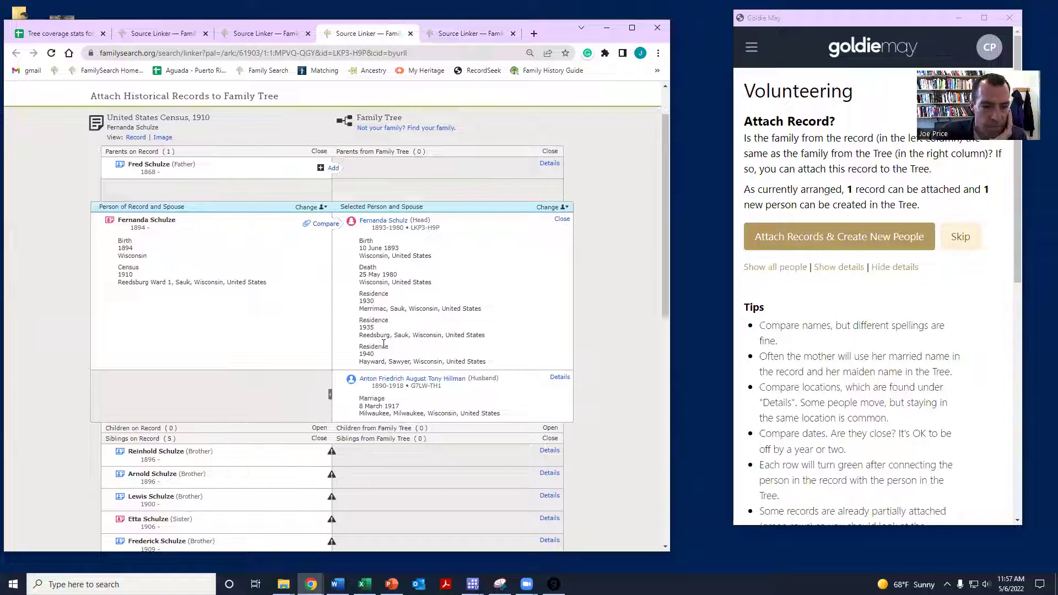
{"action": "scroll", "coordinate": [308, 309], "scroll_direction": "down", "scroll_amount": 2}
{"action": "scroll", "coordinate": [311, 312], "scroll_direction": "up", "scroll_amount": 2}
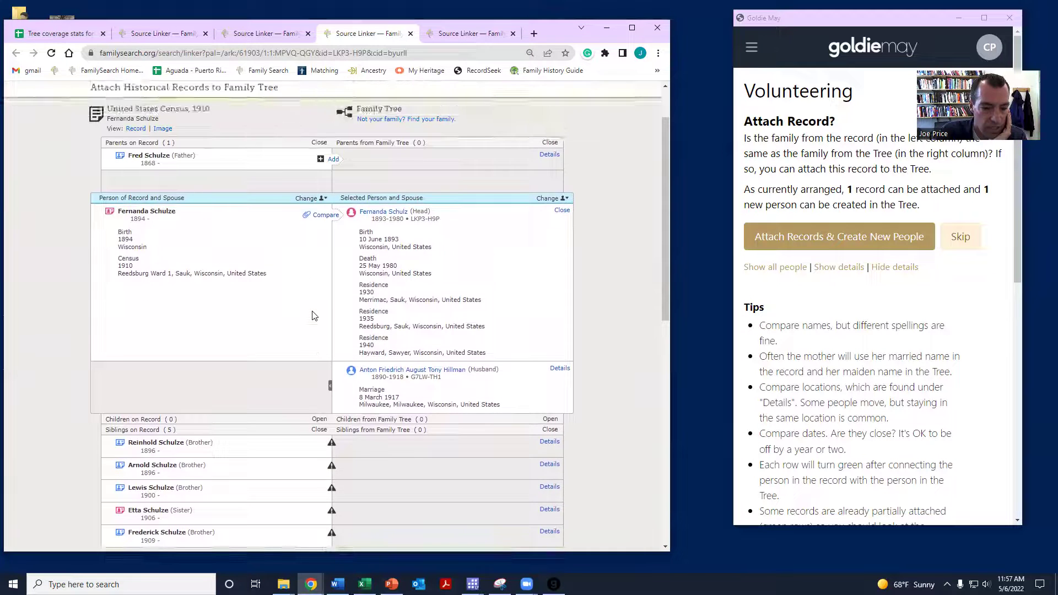
{"action": "scroll", "coordinate": [314, 313], "scroll_direction": "down", "scroll_amount": 3}
{"action": "scroll", "coordinate": [457, 273], "scroll_direction": "up", "scroll_amount": 3}
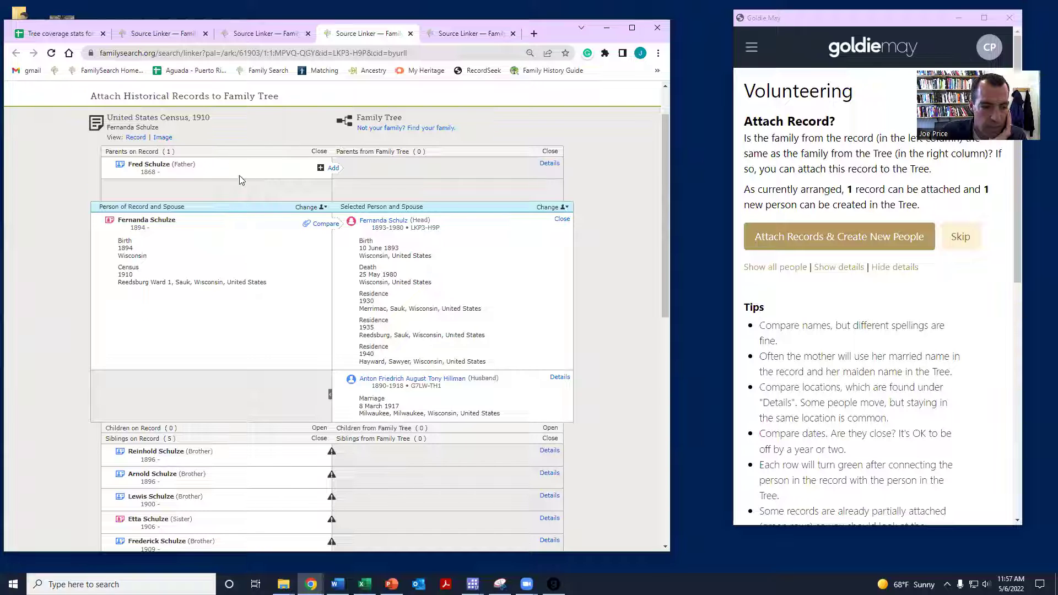
{"action": "scroll", "coordinate": [228, 209], "scroll_direction": "down", "scroll_amount": 2}
{"action": "left_click", "coordinate": [773, 243]}
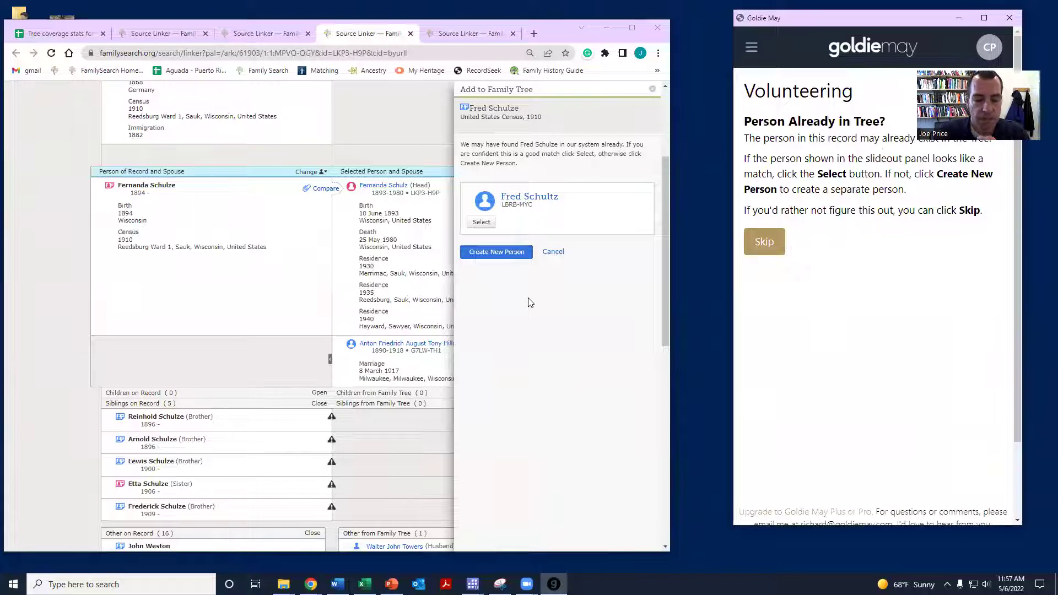
- Open the suggested match for the census father, LBRB-MYC, in a new tab and examine the family members listed there
{"action": "scroll", "coordinate": [409, 205], "scroll_direction": "up", "scroll_amount": 3}
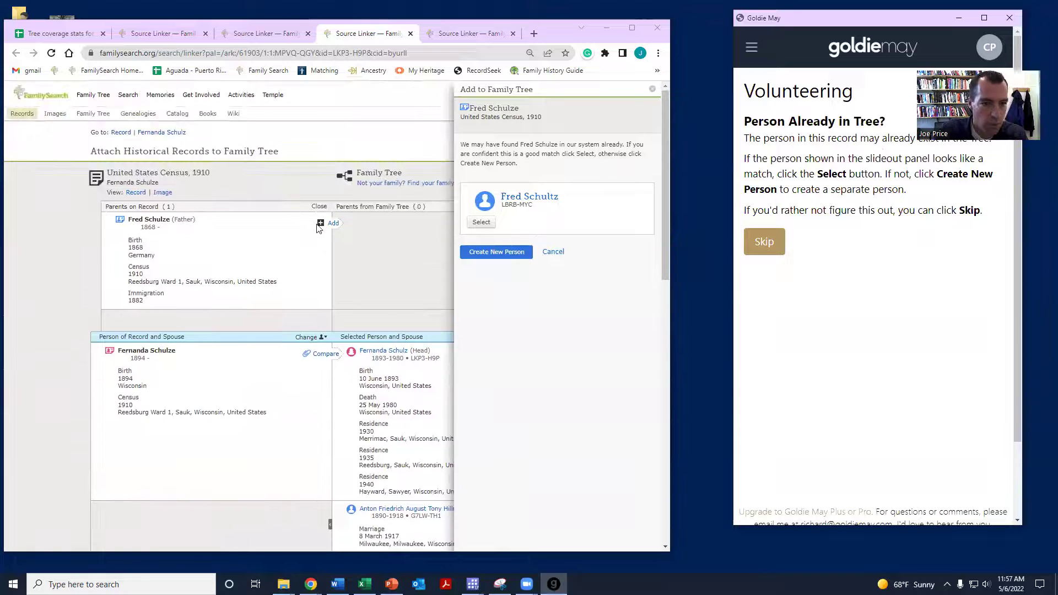
{"action": "right_click", "coordinate": [513, 198]}
{"action": "left_click", "coordinate": [539, 208]}
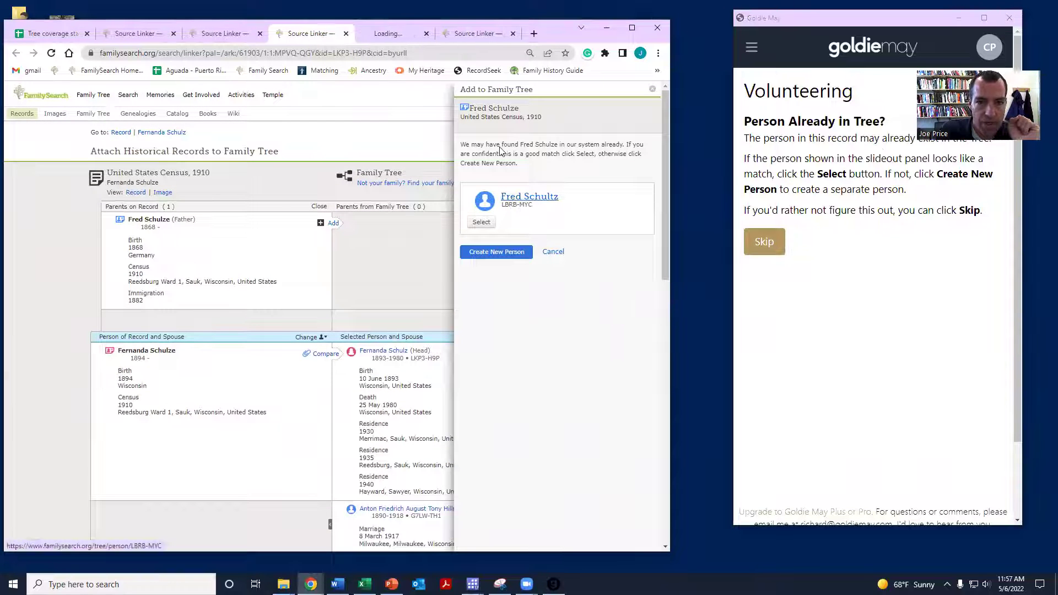
{"action": "left_click", "coordinate": [372, 31]}
{"action": "scroll", "coordinate": [132, 364], "scroll_direction": "down", "scroll_amount": 4}
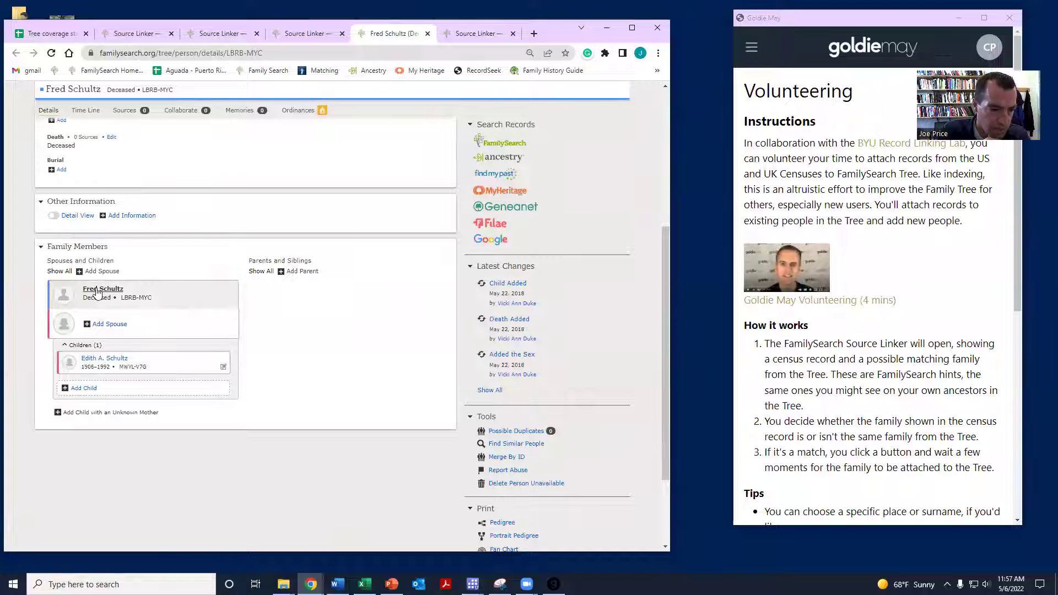
- Compare the siblings on the census record with the children listed on the suggested father's person page
{"action": "left_click", "coordinate": [298, 40]}
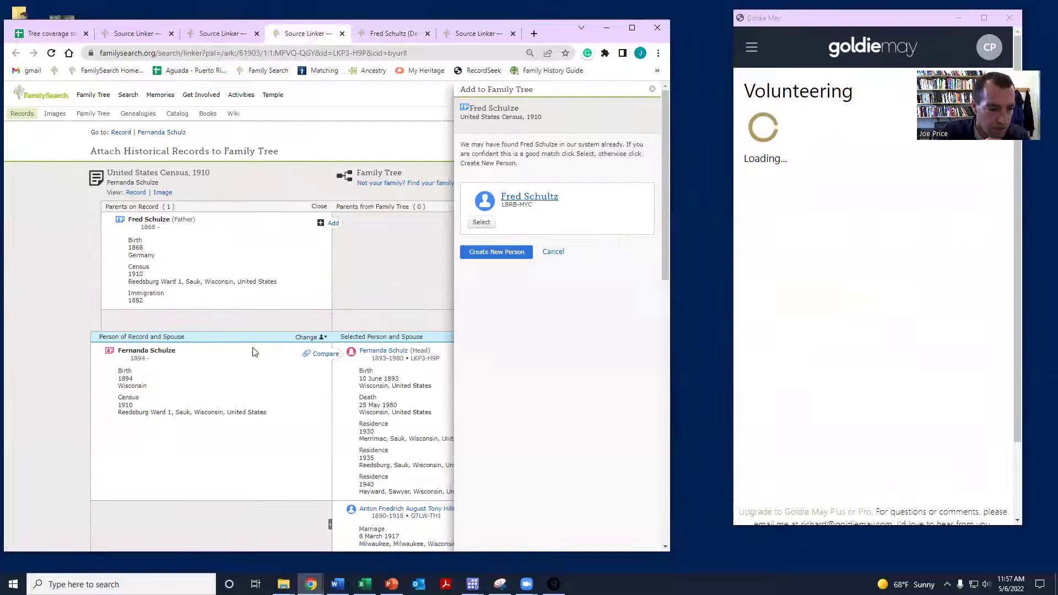
{"action": "scroll", "coordinate": [259, 314], "scroll_direction": "down", "scroll_amount": 5}
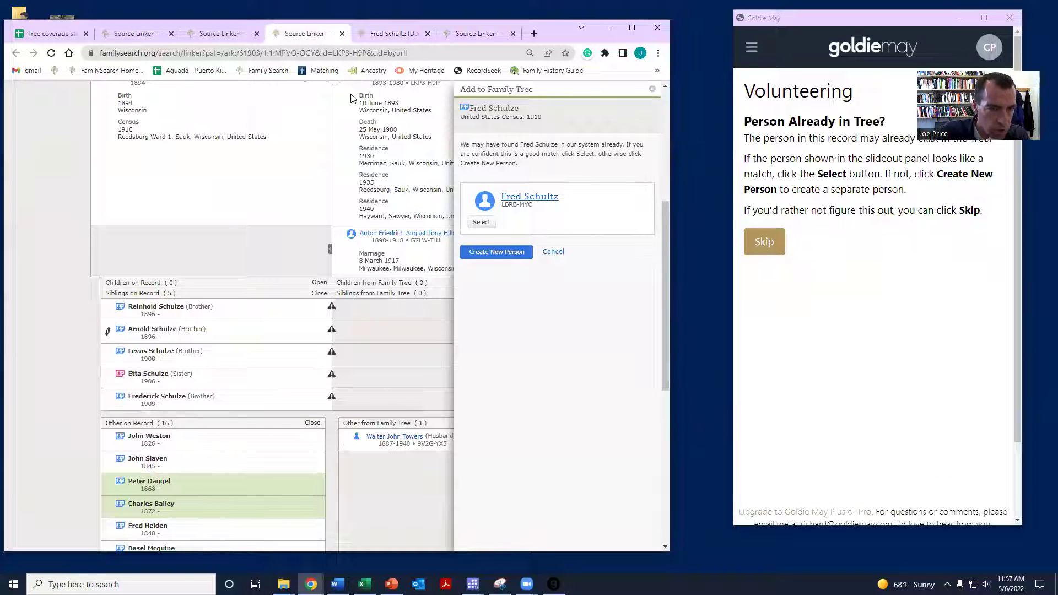
{"action": "left_click", "coordinate": [390, 34]}
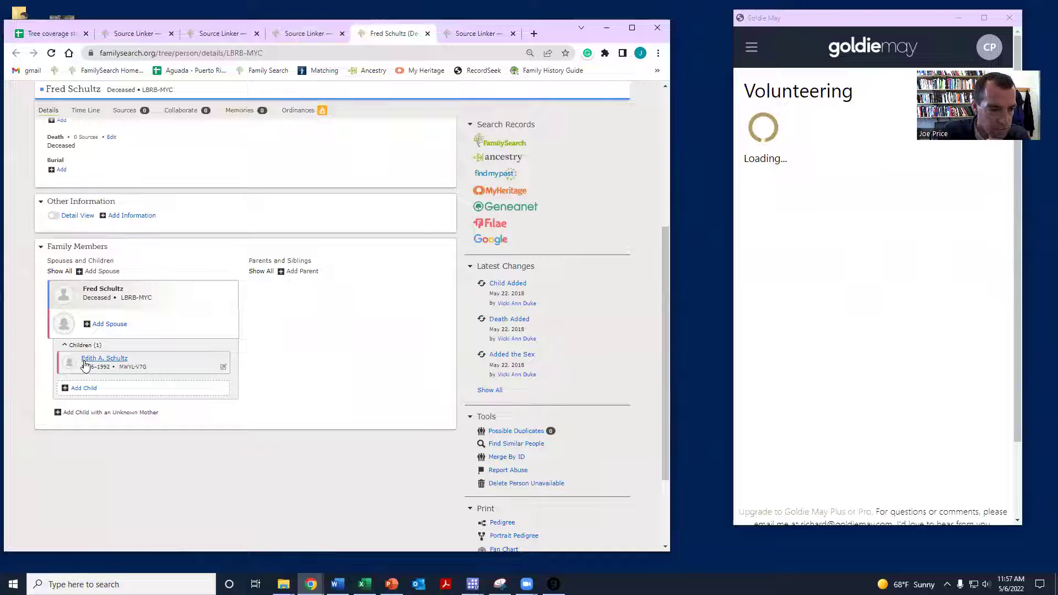
{"action": "left_click", "coordinate": [294, 33]}
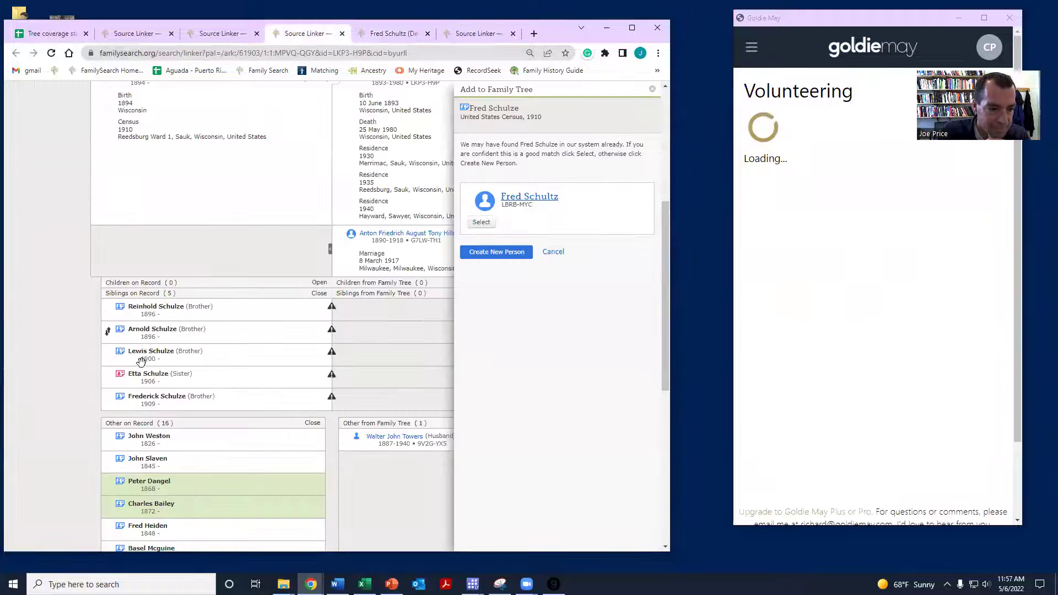
{"action": "left_click", "coordinate": [380, 34]}
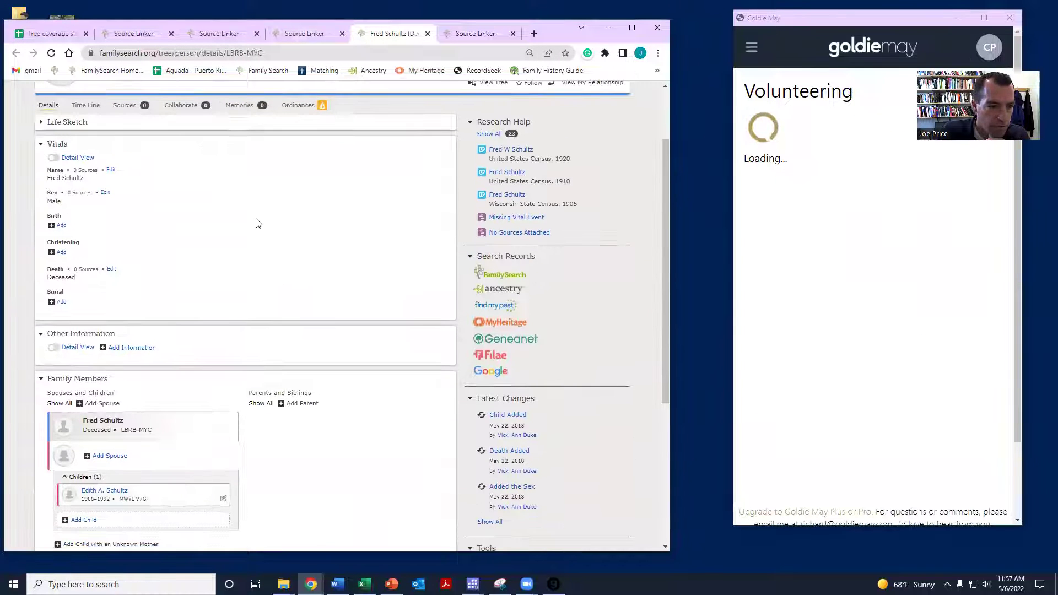
{"action": "scroll", "coordinate": [278, 228], "scroll_direction": "down", "scroll_amount": 3}
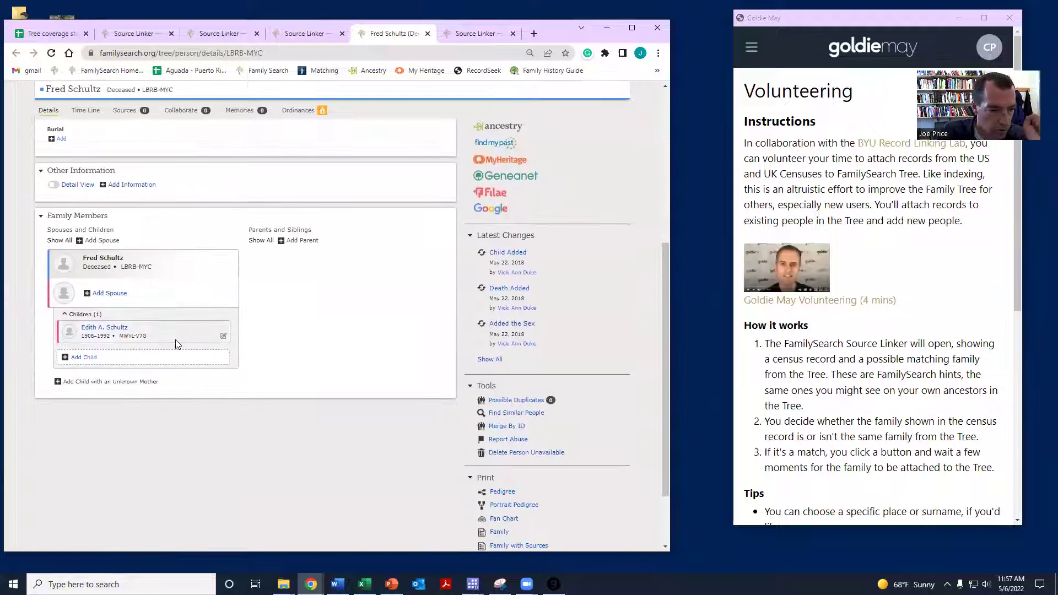
- Open the person page of the suggested father's daughter and examine her vitals and residences
{"action": "left_click", "coordinate": [104, 328]}
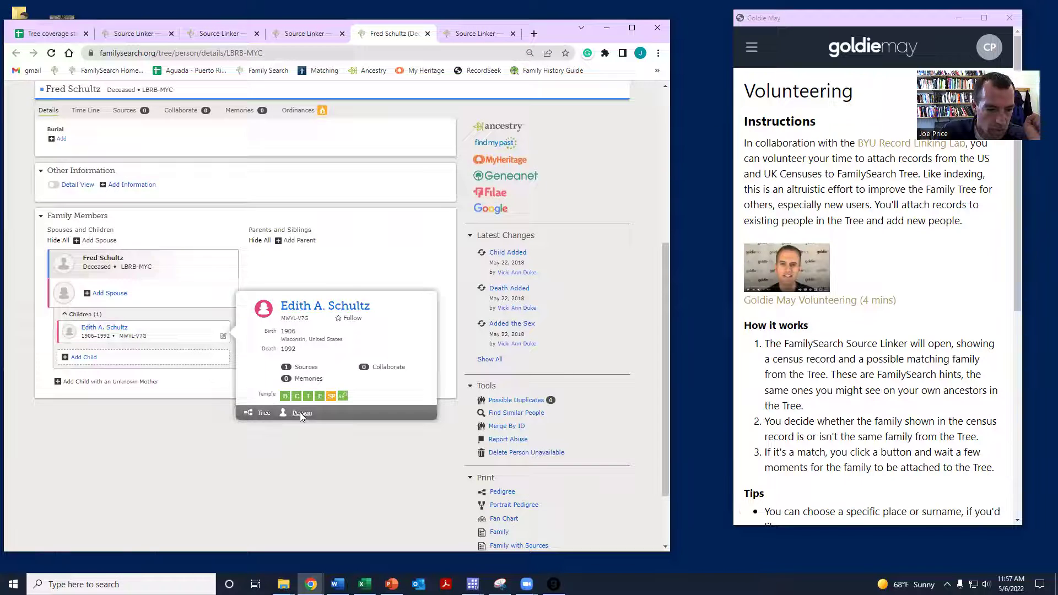
{"action": "left_click", "coordinate": [300, 412]}
{"action": "scroll", "coordinate": [291, 309], "scroll_direction": "down", "scroll_amount": 1}
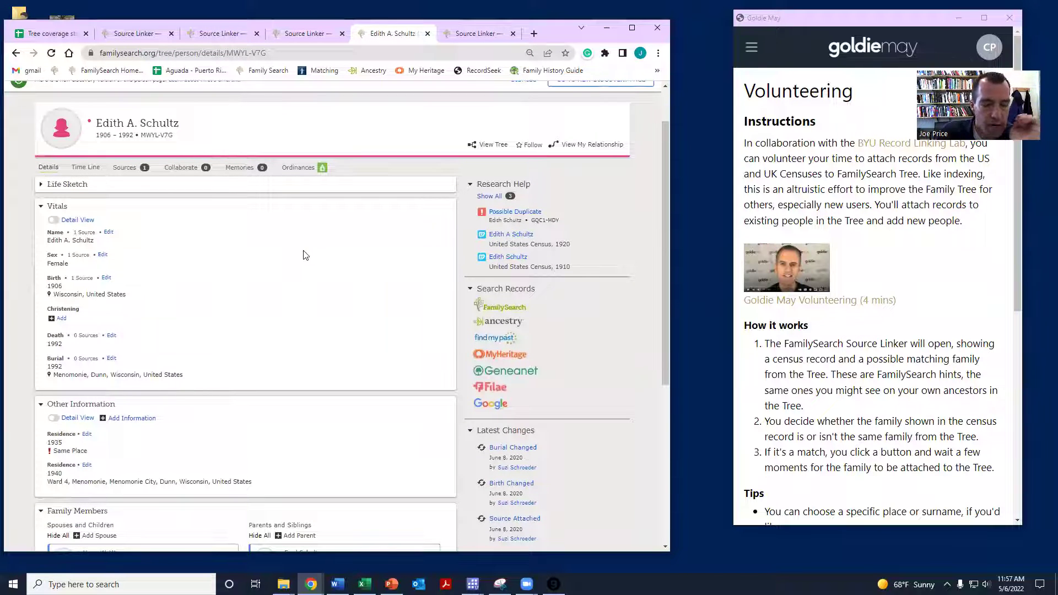
- Compare the daughter's vitals, residences and parents with the siblings listed on the 1910 census record
{"action": "scroll", "coordinate": [306, 256], "scroll_direction": "down", "scroll_amount": 2}
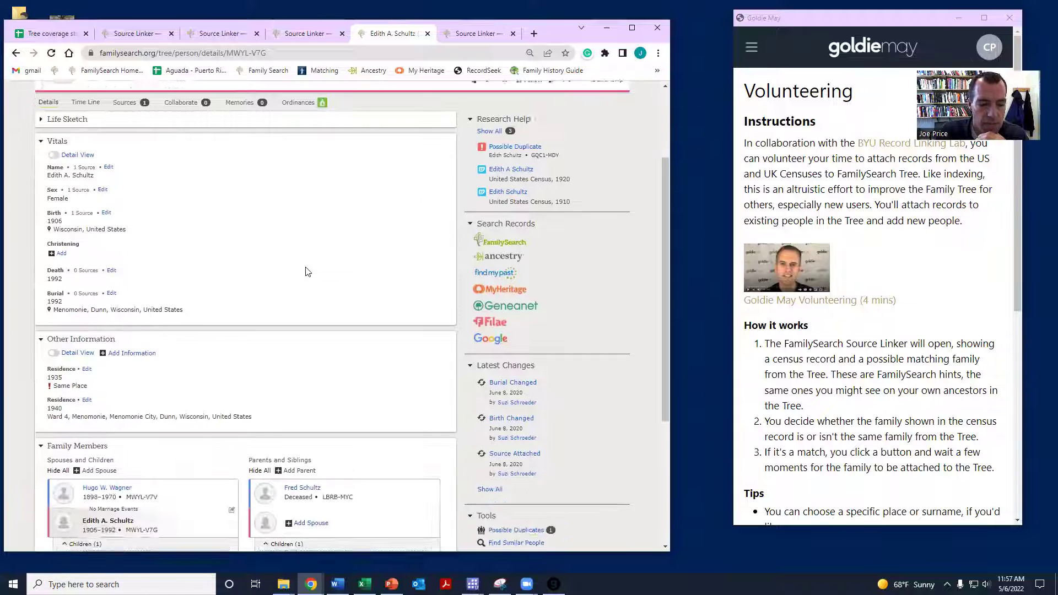
{"action": "scroll", "coordinate": [432, 250], "scroll_direction": "up", "scroll_amount": 2}
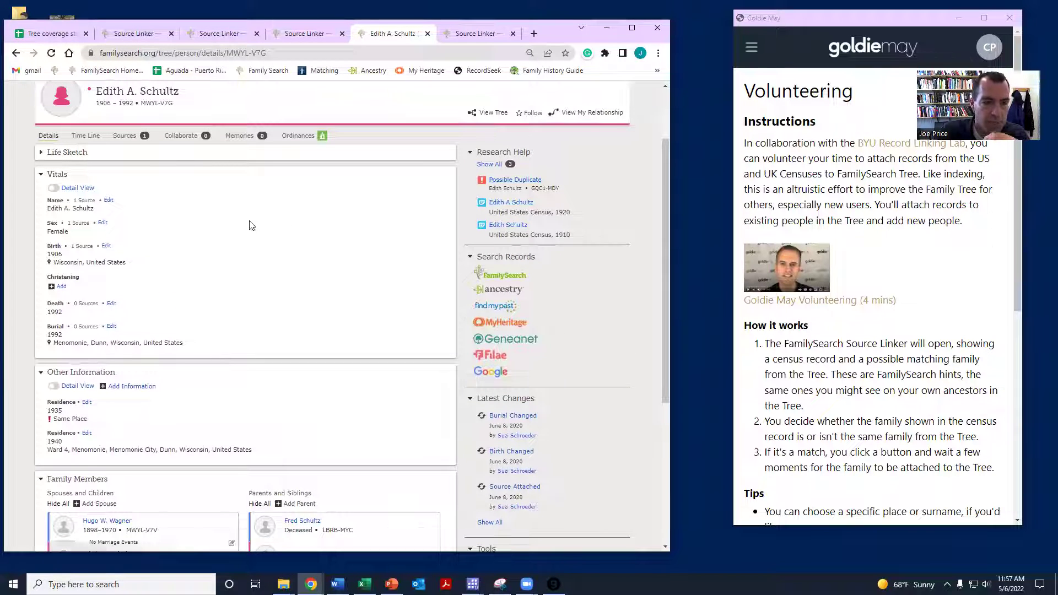
{"action": "left_click", "coordinate": [306, 34]}
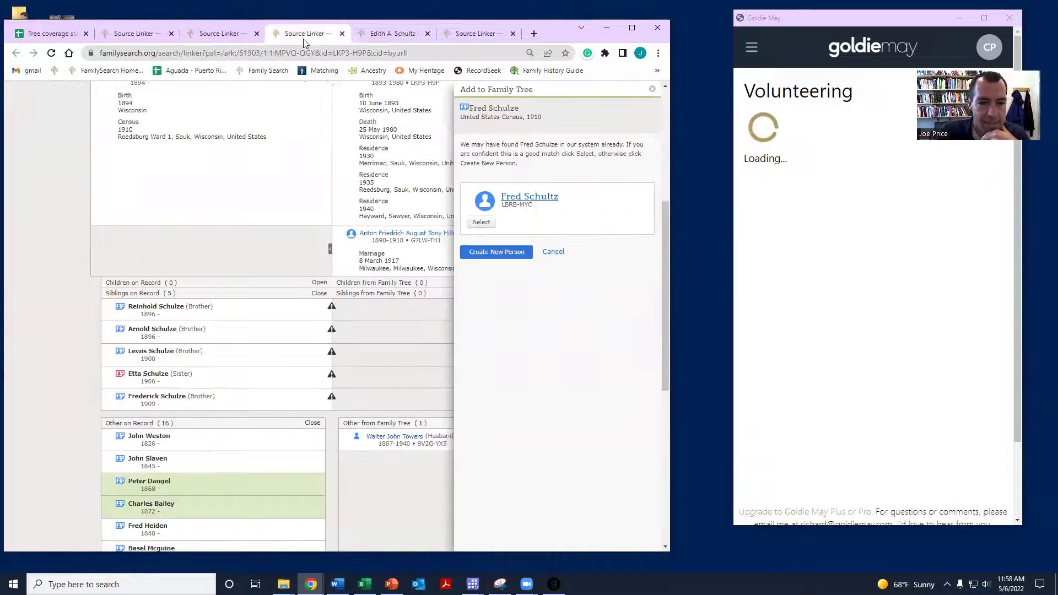
{"action": "scroll", "coordinate": [228, 305], "scroll_direction": "up", "scroll_amount": 2}
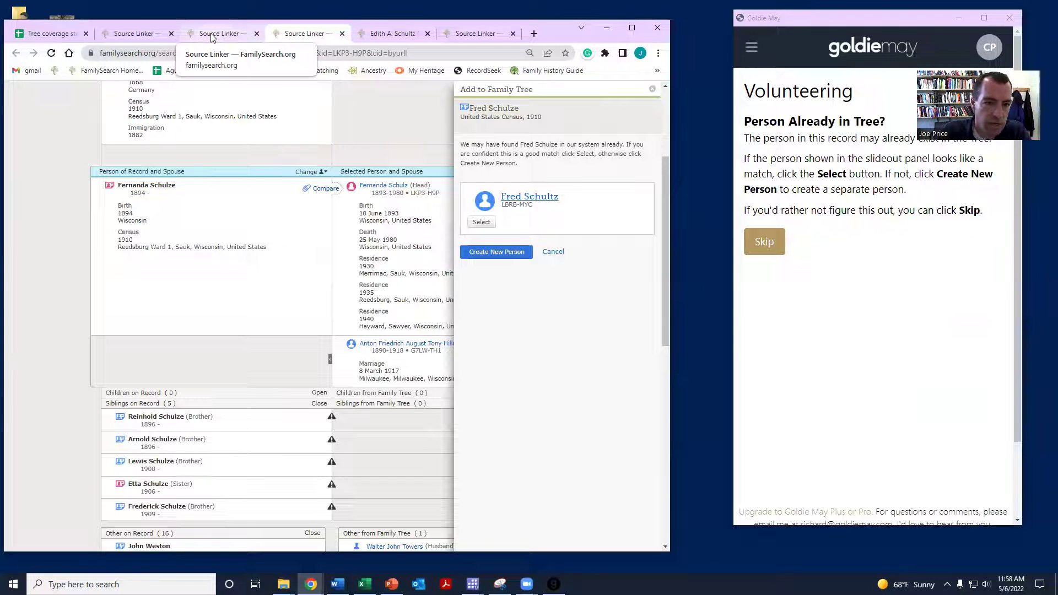
- Attach the 1910 census record for tree person G7J2-NN8 and create the sister missing from the tree
{"action": "left_click", "coordinate": [211, 36]}
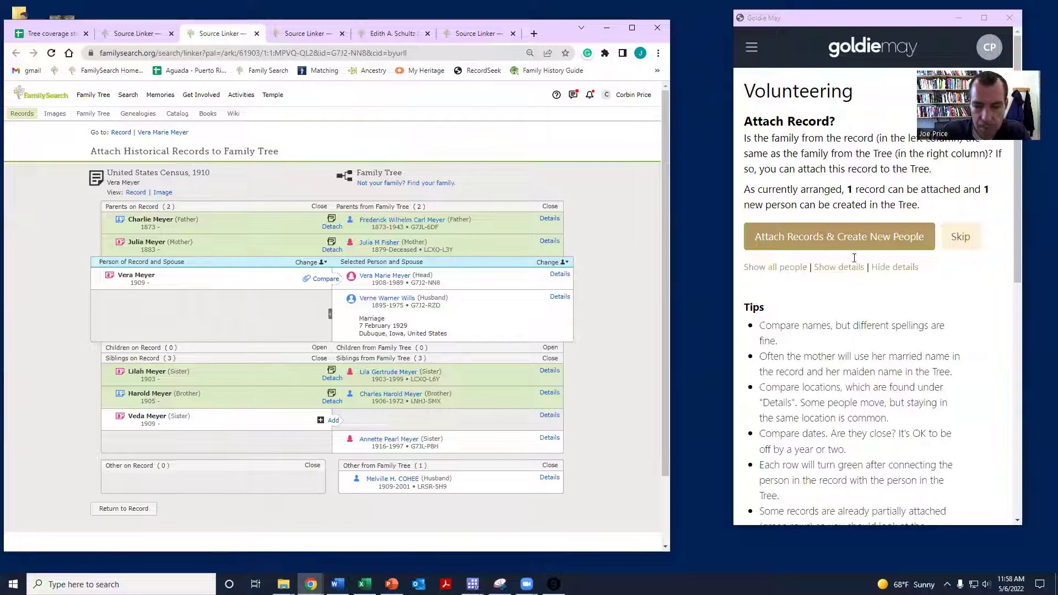
{"action": "left_click", "coordinate": [816, 237]}
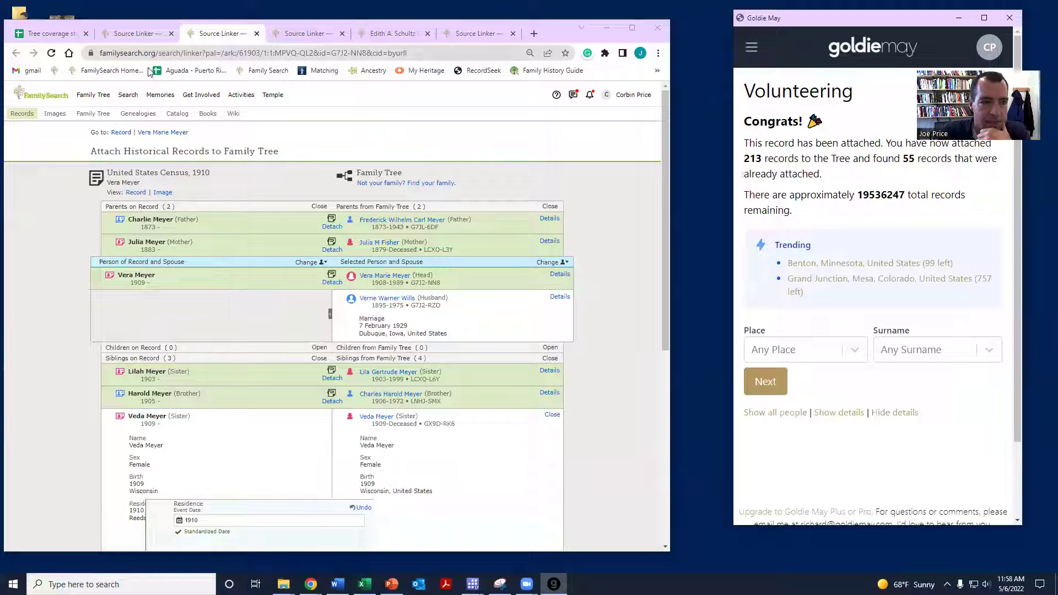
- Compare the first hint's 1910 census record with the selected person's details, and start attaching records and creating the parents
{"action": "left_click", "coordinate": [121, 37]}
{"action": "left_click", "coordinate": [560, 275]}
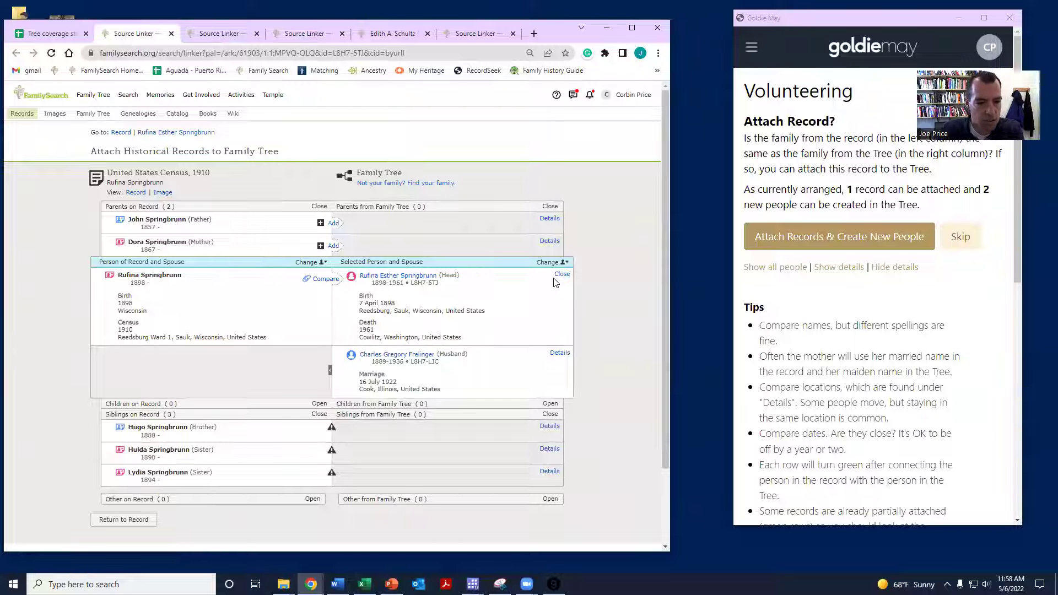
{"action": "left_click", "coordinate": [772, 237]}
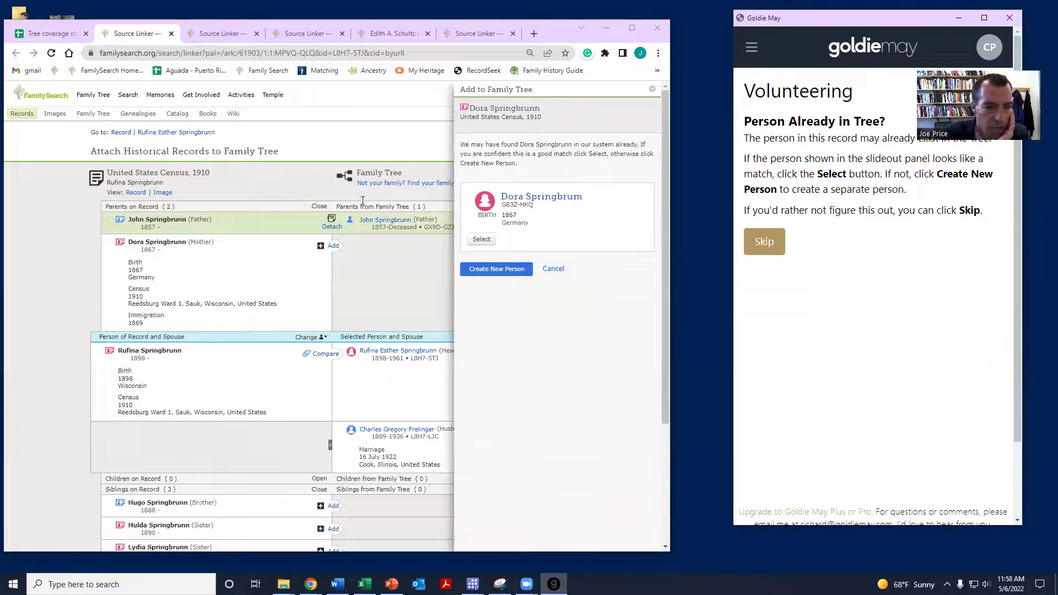
- Open the suggested match for the census mother, G83Z-HKQ, in a new tab and examine the family members listed there
{"action": "right_click", "coordinate": [549, 197]}
{"action": "left_click", "coordinate": [575, 206]}
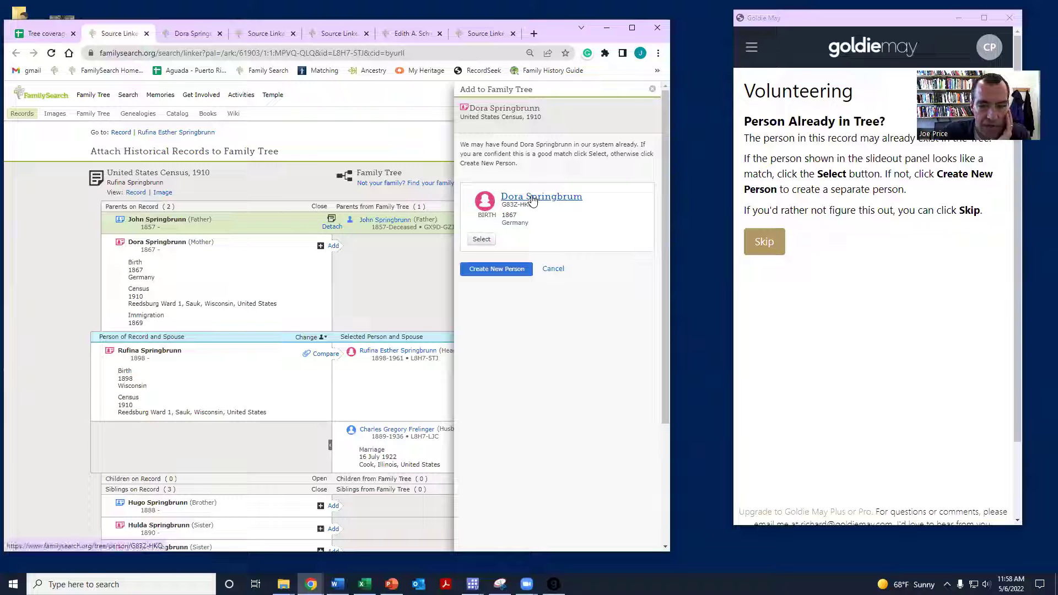
{"action": "left_click", "coordinate": [186, 34]}
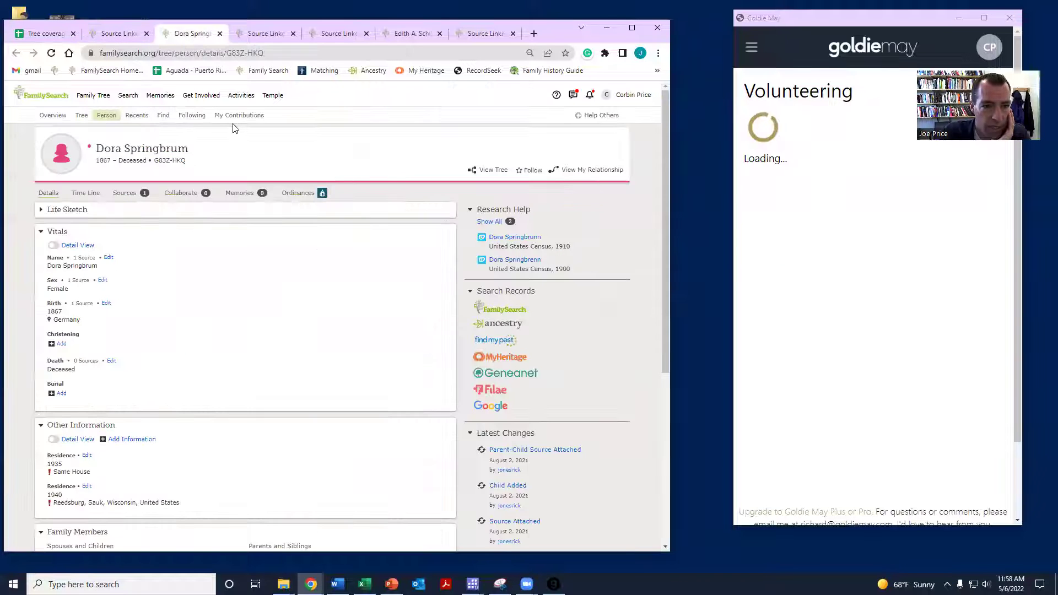
{"action": "scroll", "coordinate": [326, 306], "scroll_direction": "down", "scroll_amount": 3}
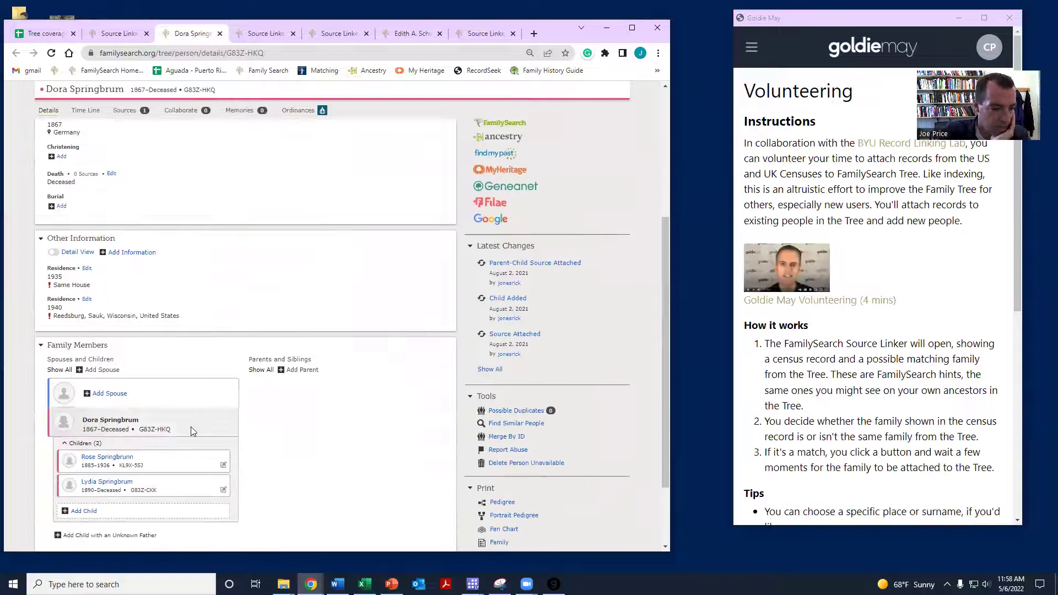
- Compare the siblings on the census record with the residences and children on the suggested mother's person page
{"action": "left_click", "coordinate": [119, 34]}
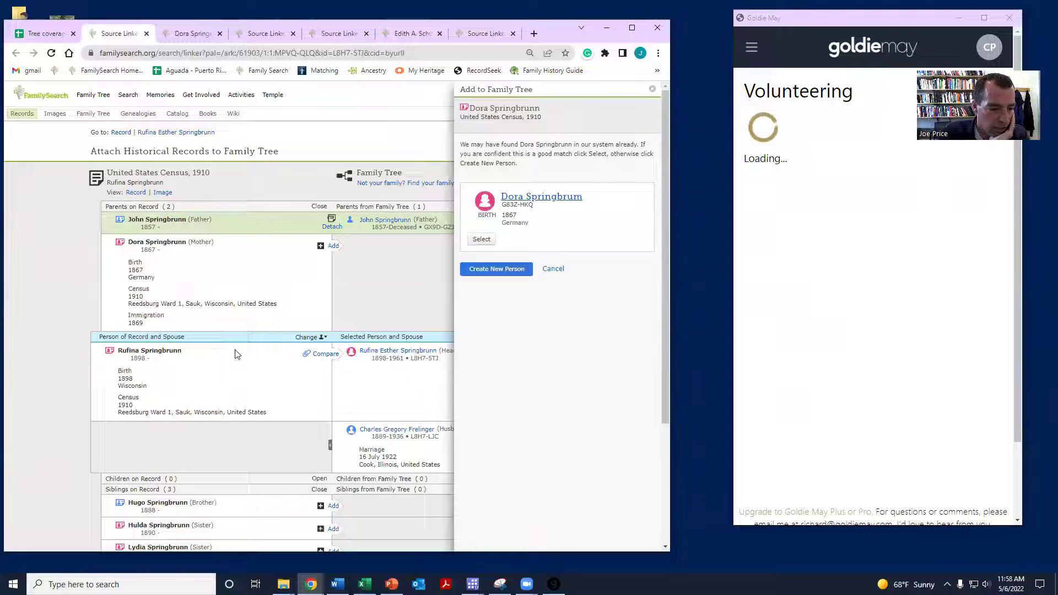
{"action": "scroll", "coordinate": [236, 379], "scroll_direction": "down", "scroll_amount": 3}
{"action": "key", "text": "ctrl+Tab"}
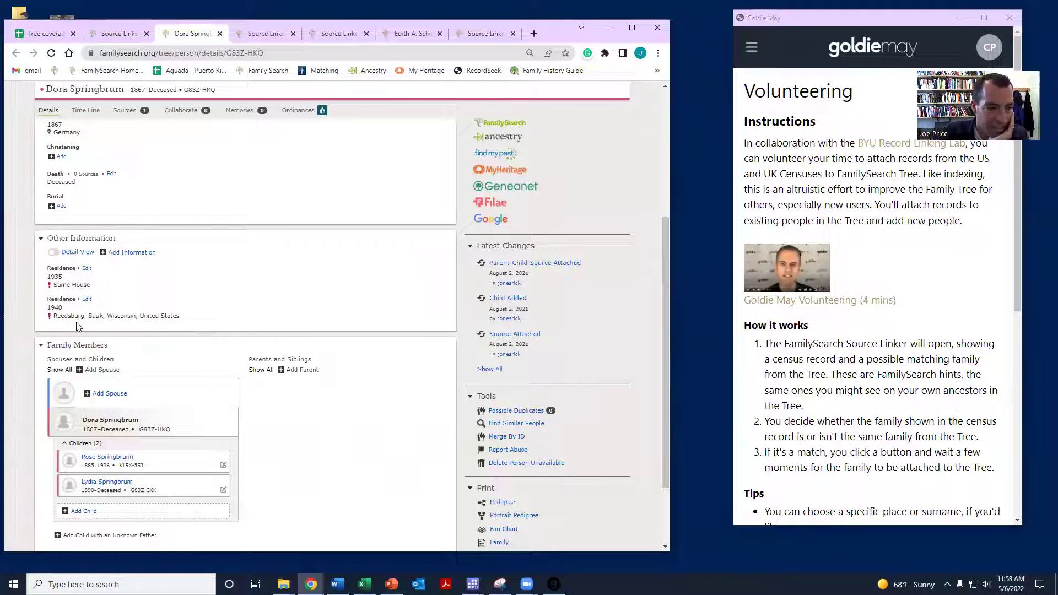
{"action": "scroll", "coordinate": [76, 327], "scroll_direction": "up", "scroll_amount": 3}
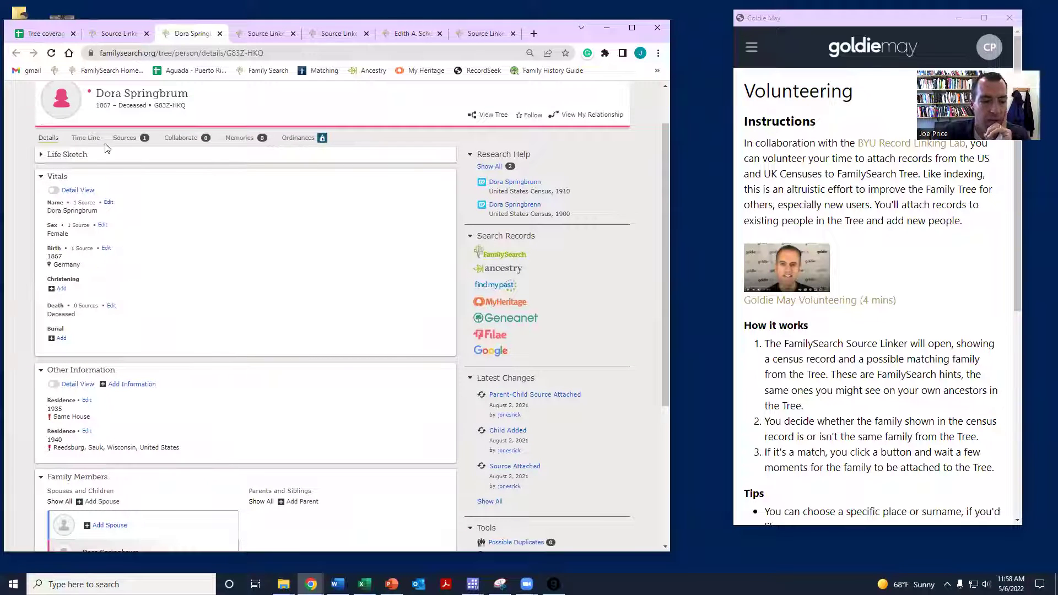
{"action": "scroll", "coordinate": [253, 303], "scroll_direction": "down", "scroll_amount": 3}
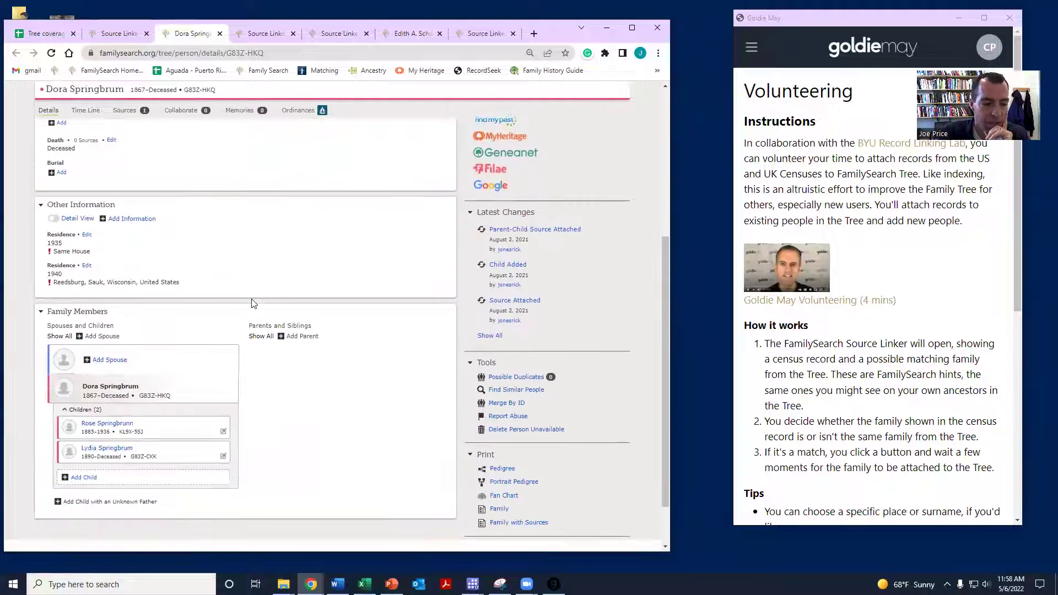
- Attach the census record to the selected daughter with her 1910 Reedsburg Ward 1 residence, and cancel adding the mother
{"action": "left_click", "coordinate": [126, 35]}
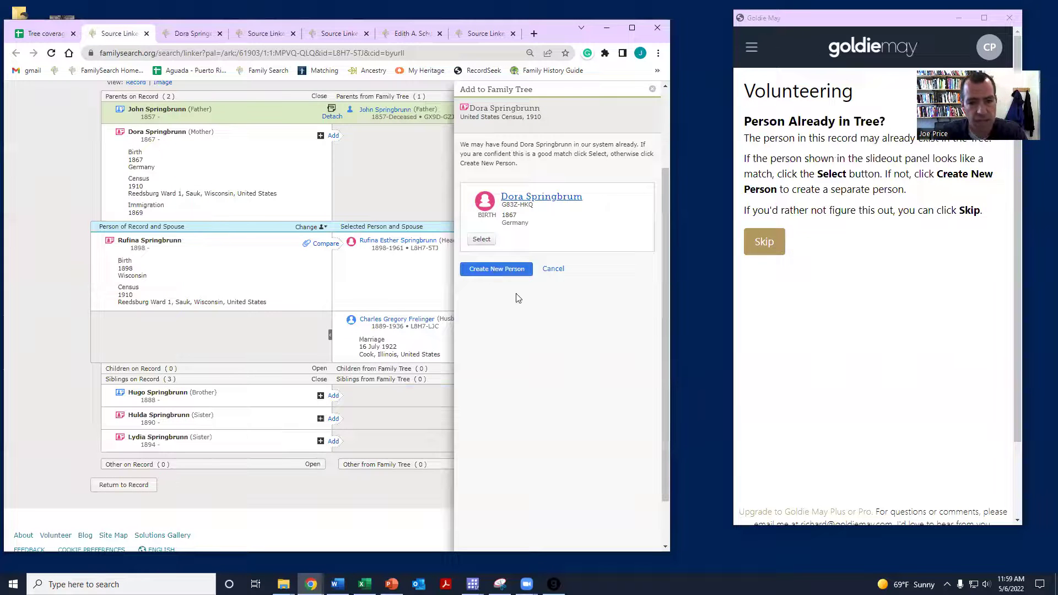
{"action": "left_click", "coordinate": [319, 244]}
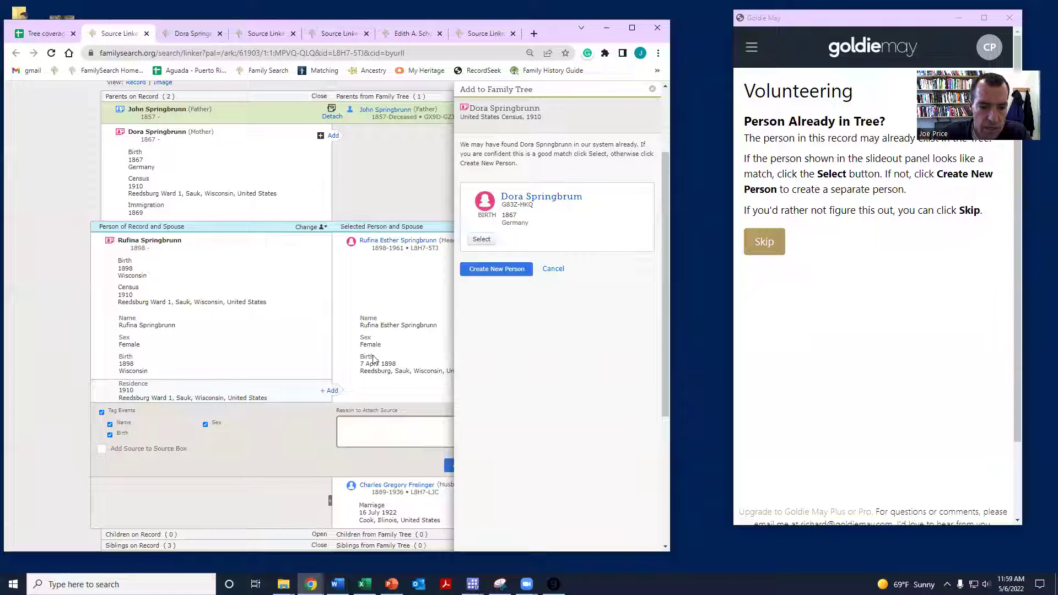
{"action": "left_click", "coordinate": [330, 391]}
{"action": "scroll", "coordinate": [395, 342], "scroll_direction": "down", "scroll_amount": 2}
{"action": "scroll", "coordinate": [395, 342], "scroll_direction": "down", "scroll_amount": 2}
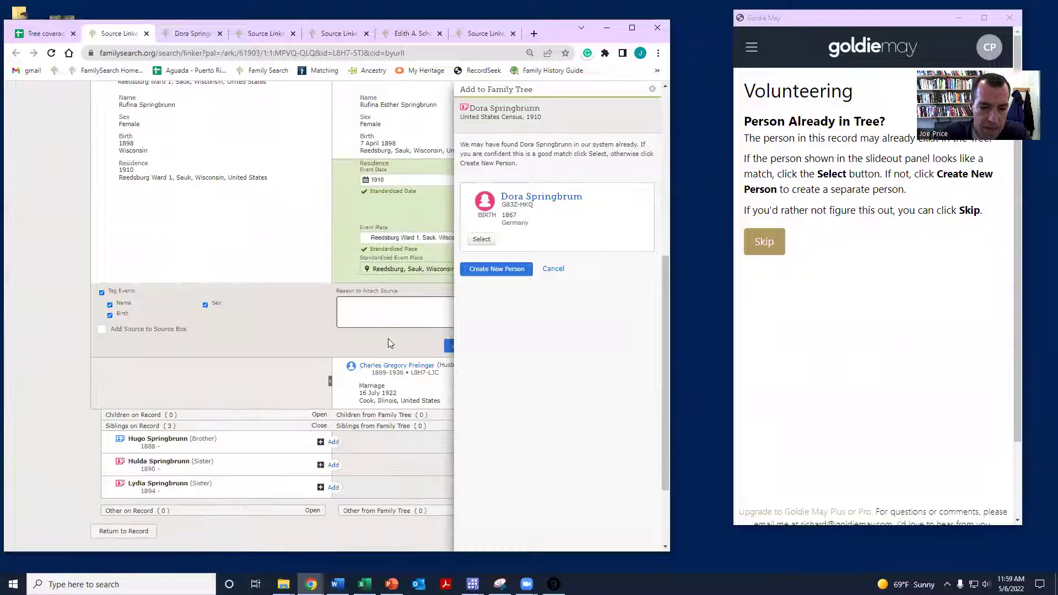
{"action": "left_click", "coordinate": [554, 269]}
{"action": "left_click", "coordinate": [462, 345]}
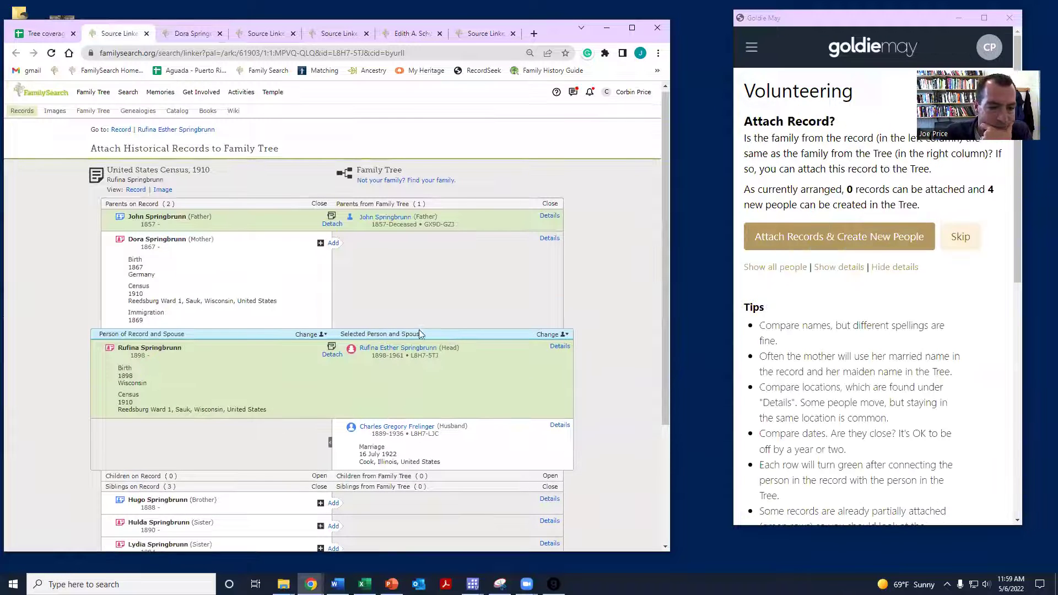
- Review the family's remaining unattached people, move the hints spreadsheet into its own window and close the Source Linker window
{"action": "scroll", "coordinate": [420, 326], "scroll_direction": "down", "scroll_amount": 3}
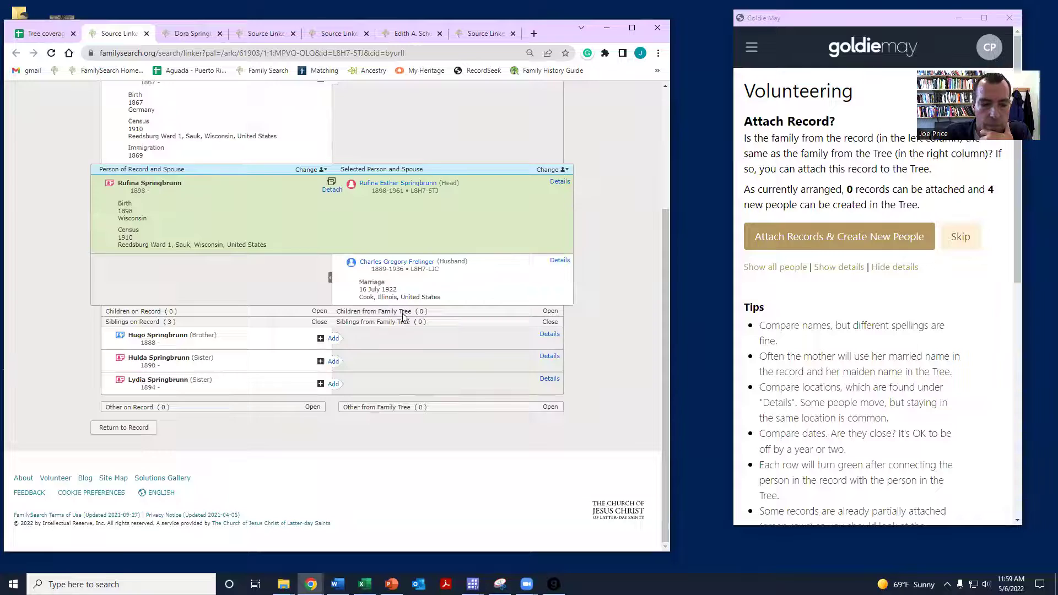
{"action": "scroll", "coordinate": [402, 319], "scroll_direction": "up", "scroll_amount": 3}
{"action": "scroll", "coordinate": [403, 313], "scroll_direction": "down", "scroll_amount": 2}
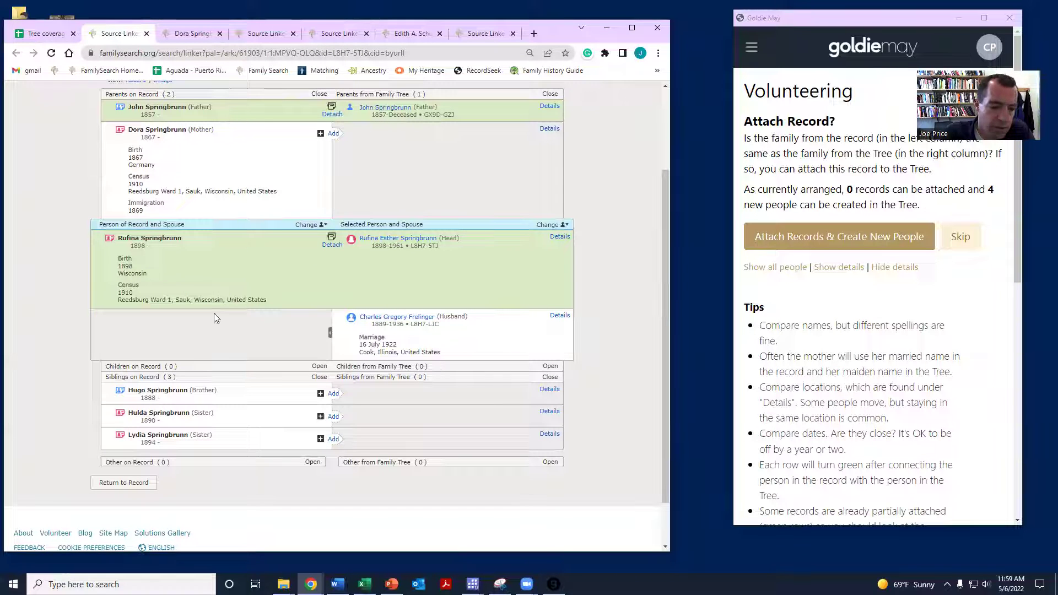
{"action": "left_click_drag", "start_coordinate": [49, 37], "coordinate": [68, 112]}
{"action": "left_click", "coordinate": [658, 26]}
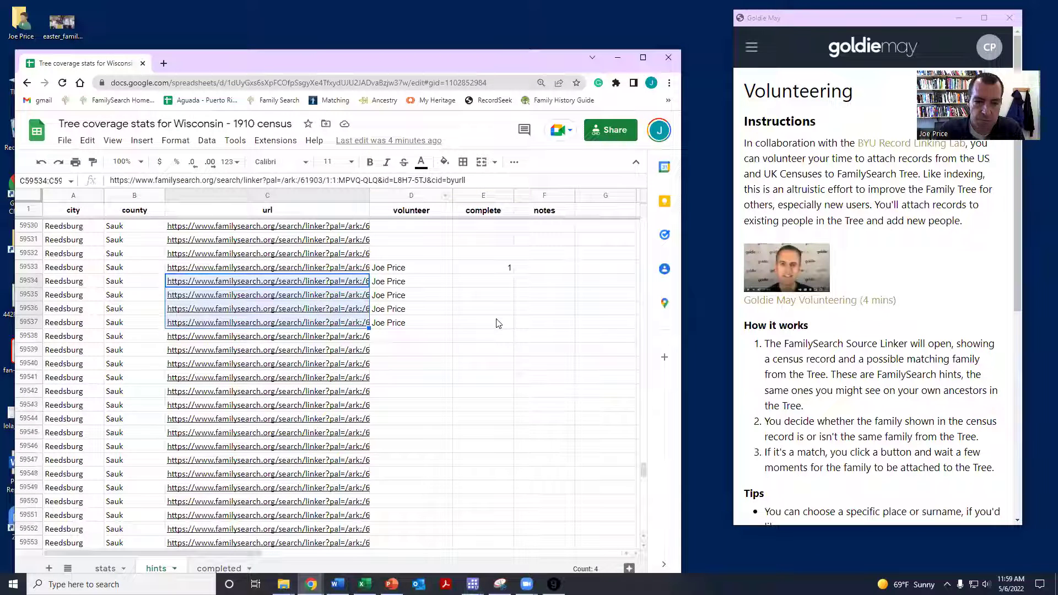
- Fill the value 1 down the complete column for rows 59533 to 59537 of the hints sheet, and reposition the spreadsheet window
{"action": "left_click_drag", "start_coordinate": [483, 267], "coordinate": [498, 324]}
{"action": "key", "text": "ctrl+d"}
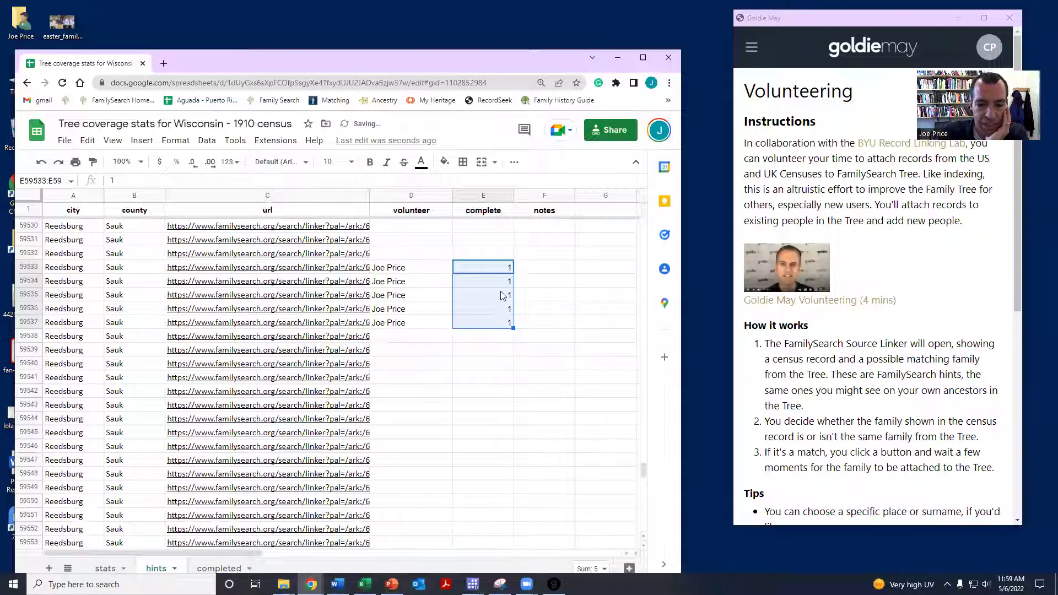
{"action": "key", "text": "Right"}
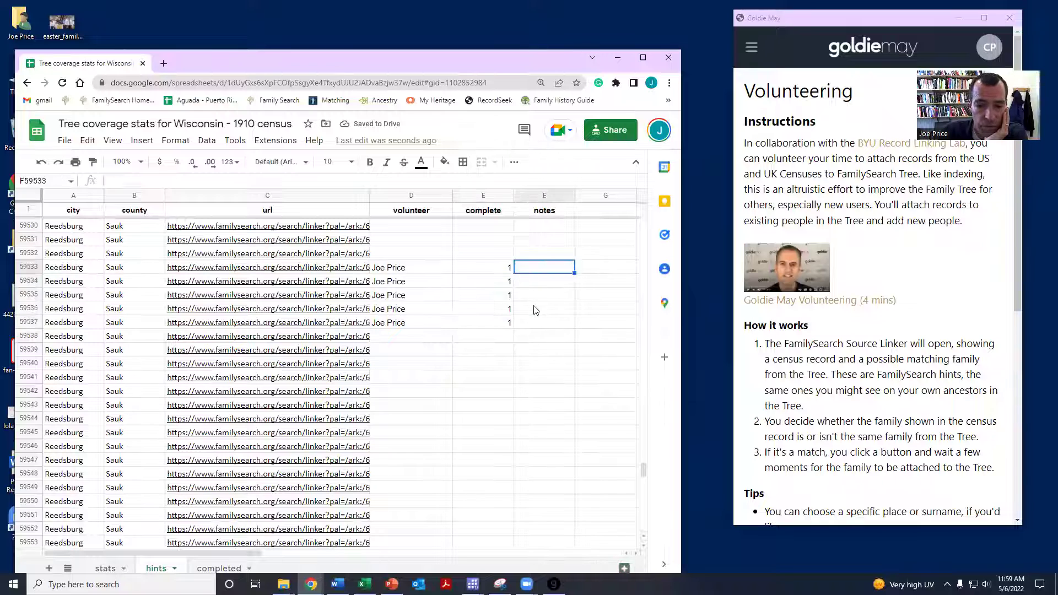
{"action": "left_click", "coordinate": [534, 310]}
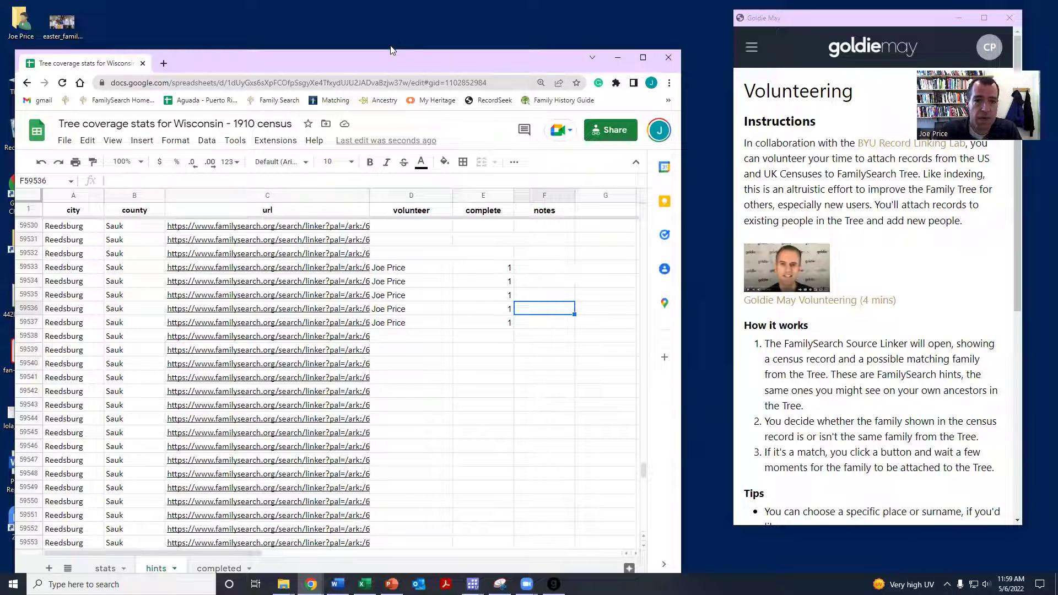
{"action": "left_click_drag", "start_coordinate": [384, 54], "coordinate": [407, 25]}
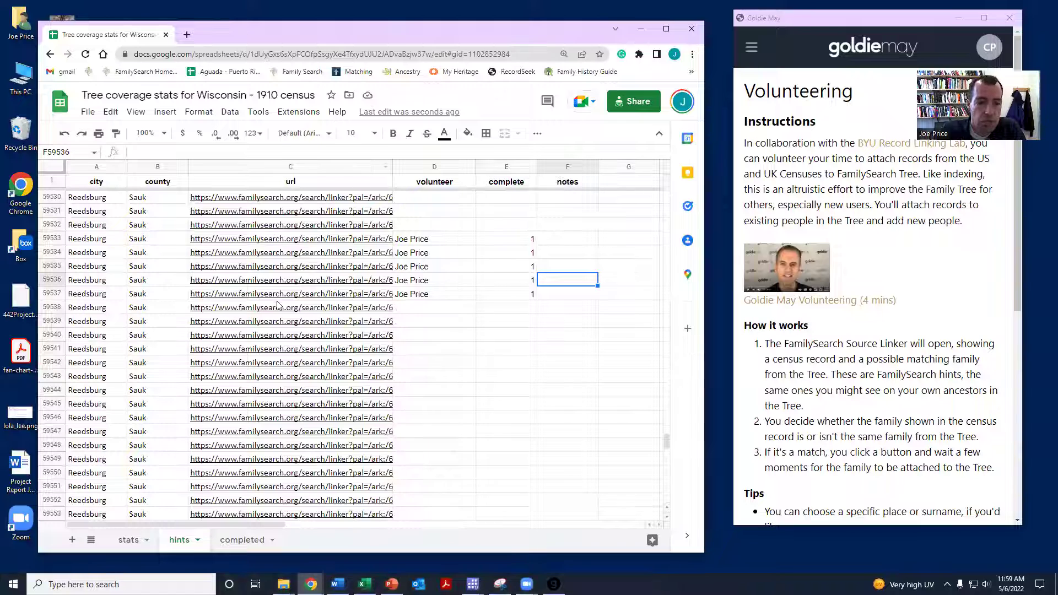
- In Goldie May, set the volunteering place to Sauk, Wisconsin, United States and start the task
{"action": "mouse_move", "coordinate": [316, 270]}
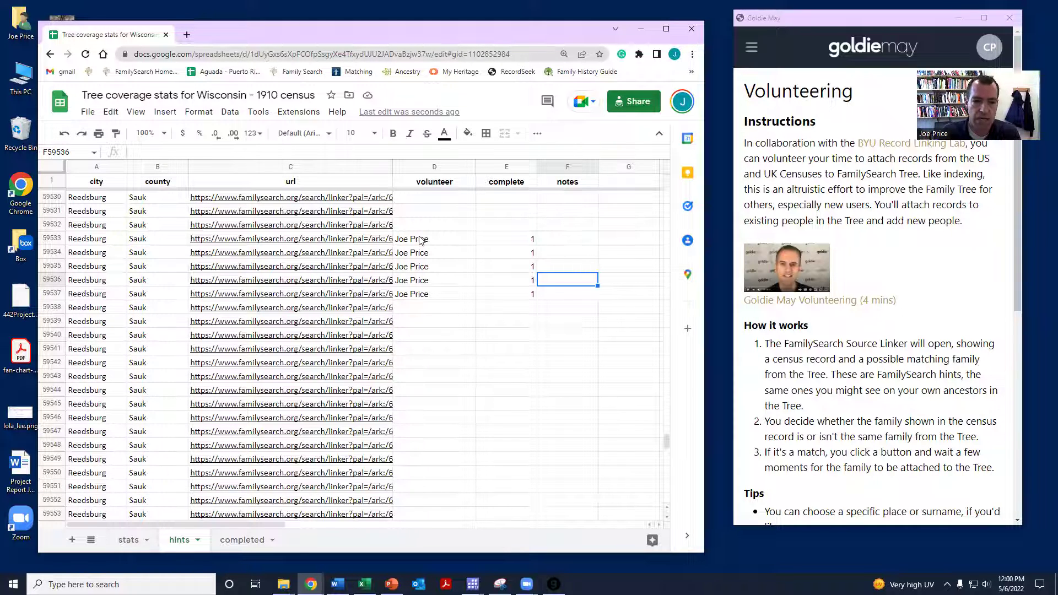
{"action": "left_click", "coordinate": [831, 24]}
{"action": "left_click_drag", "start_coordinate": [831, 26], "coordinate": [817, 41]}
{"action": "scroll", "coordinate": [770, 376], "scroll_direction": "down", "scroll_amount": 6}
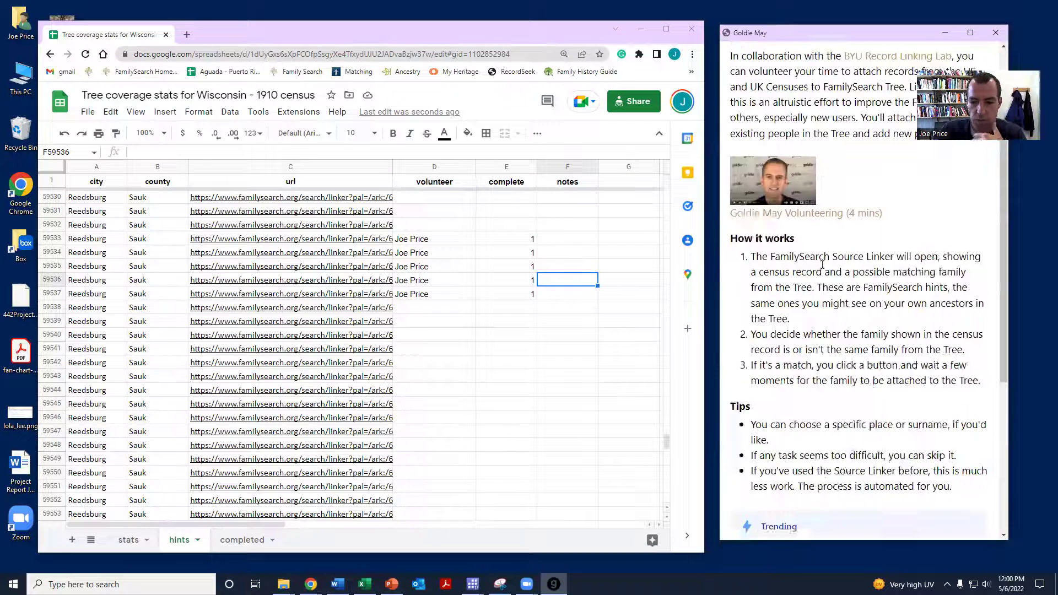
{"action": "scroll", "coordinate": [771, 377], "scroll_direction": "down", "scroll_amount": 1}
{"action": "left_click", "coordinate": [762, 364]}
{"action": "type", "text": "sauk"}
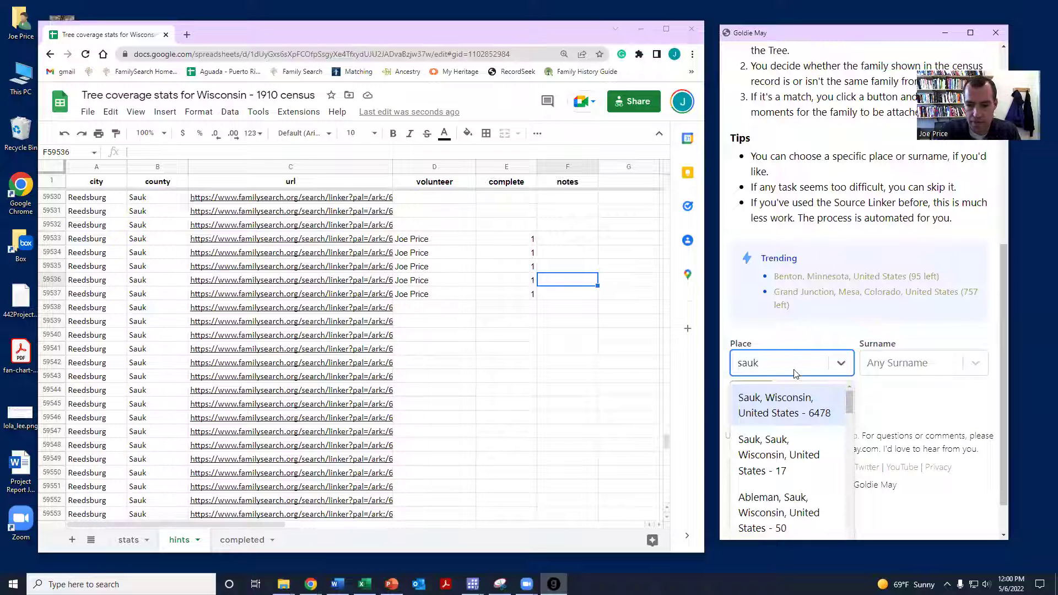
{"action": "left_click", "coordinate": [779, 407]}
{"action": "left_click", "coordinate": [752, 400]}
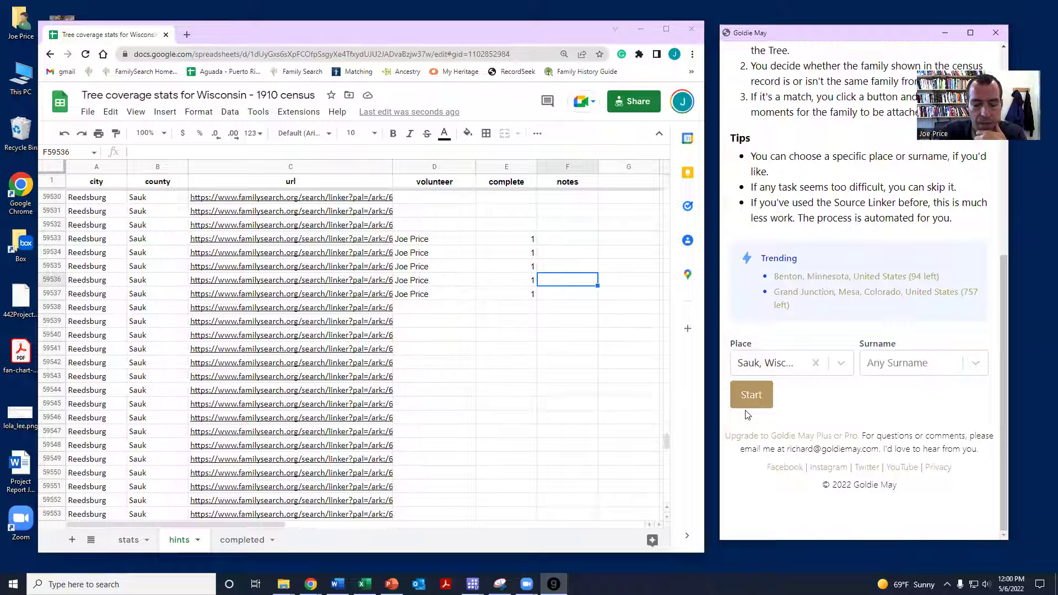
- Close all other open browser windows, keeping only the one with the Wisconsin tree coverage spreadsheet
{"action": "left_click", "coordinate": [311, 584]}
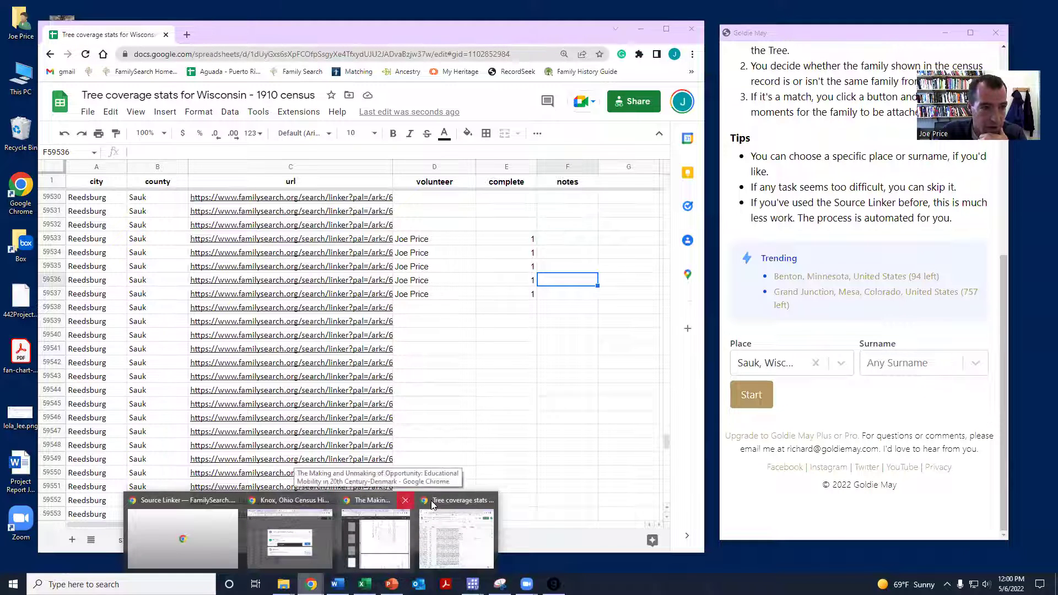
{"action": "left_click", "coordinate": [406, 500]}
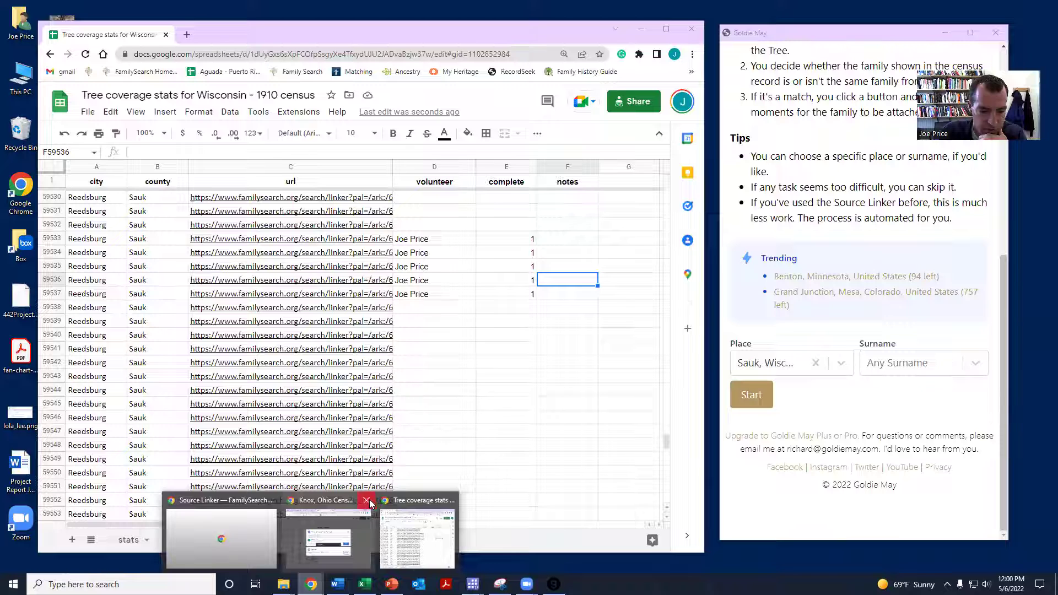
{"action": "left_click", "coordinate": [368, 501]}
{"action": "left_click", "coordinate": [319, 501]}
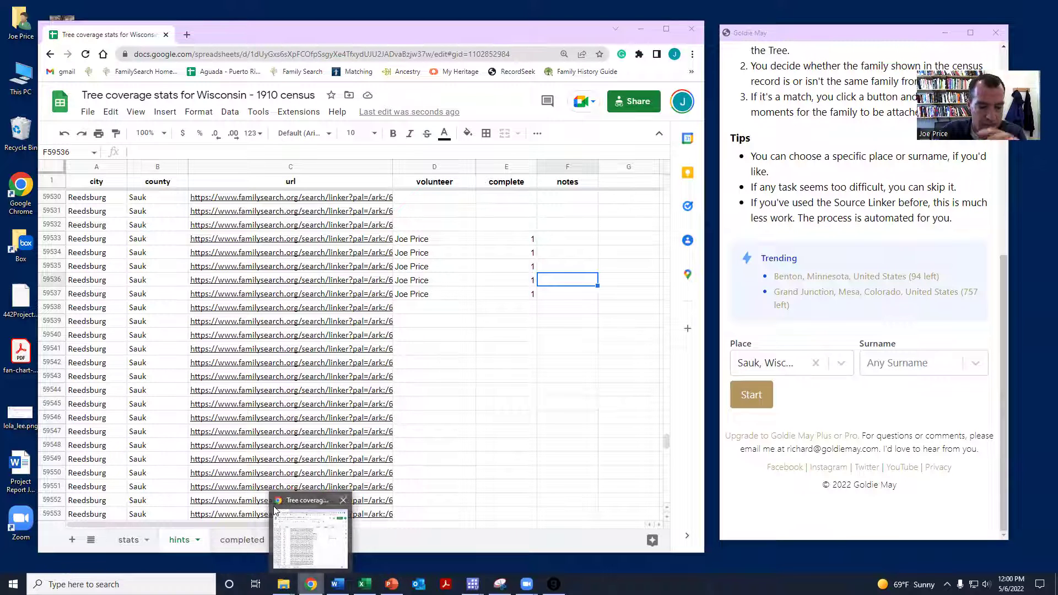
- Start the Sauk volunteering task again and expand the selected person's details to compare with the 1940 census record
{"action": "left_click", "coordinate": [751, 395]}
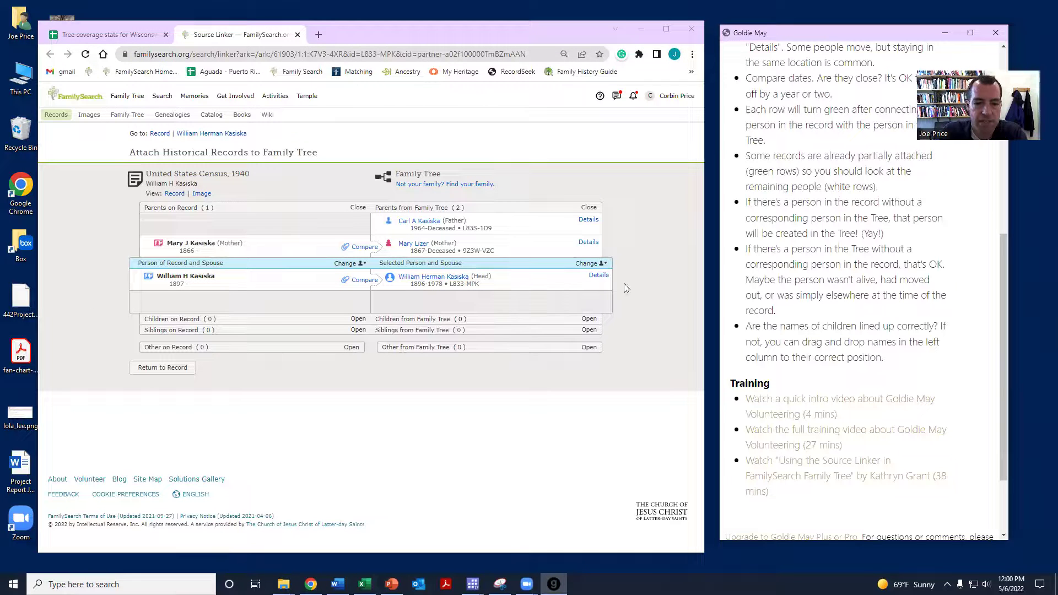
{"action": "left_click", "coordinate": [599, 275]}
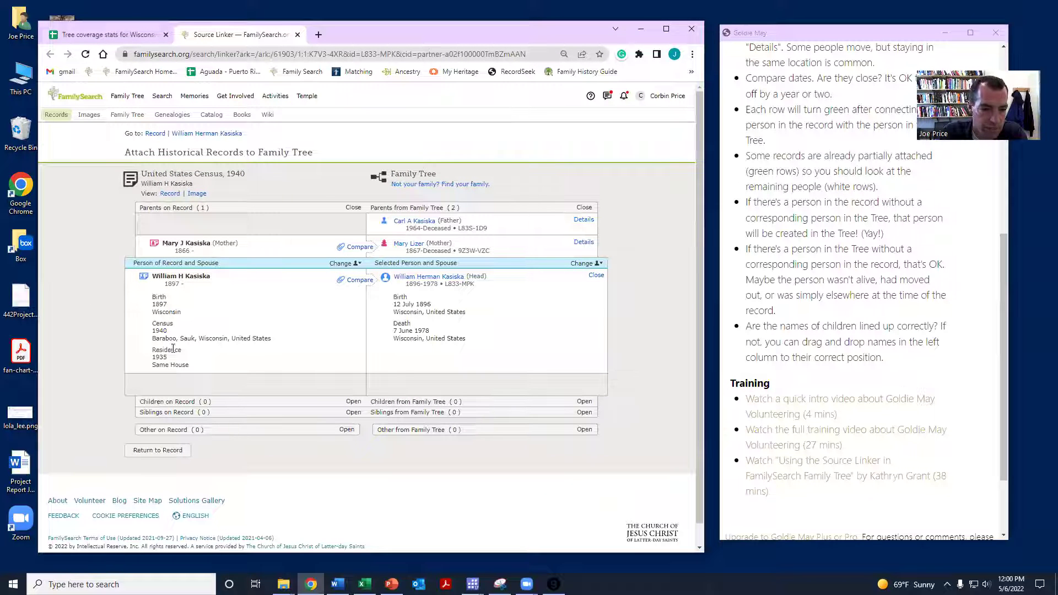
- Expand the mother's Family Tree details to compare with the 1940 census record, and attach the record through Goldie May
{"action": "left_click", "coordinate": [584, 243]}
{"action": "scroll", "coordinate": [552, 290], "scroll_direction": "down", "scroll_amount": 1}
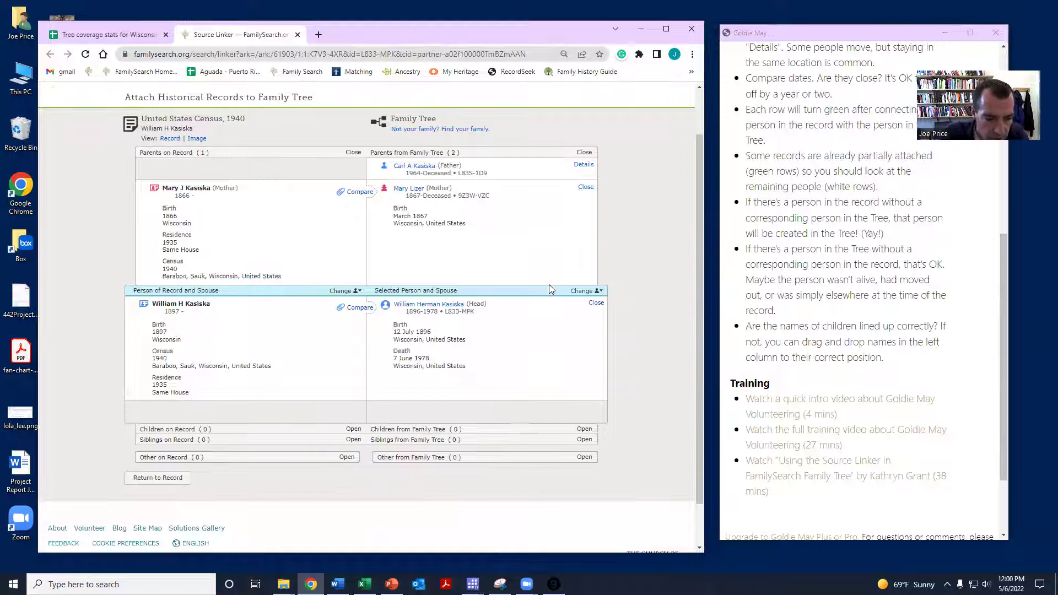
{"action": "scroll", "coordinate": [789, 283], "scroll_direction": "up", "scroll_amount": 7}
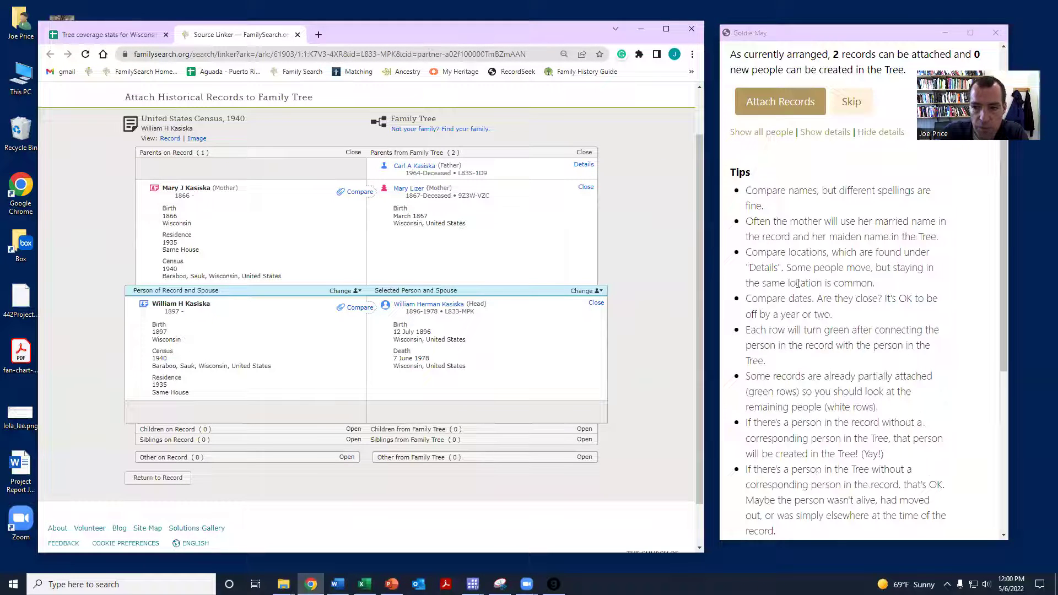
{"action": "left_click", "coordinate": [777, 253]}
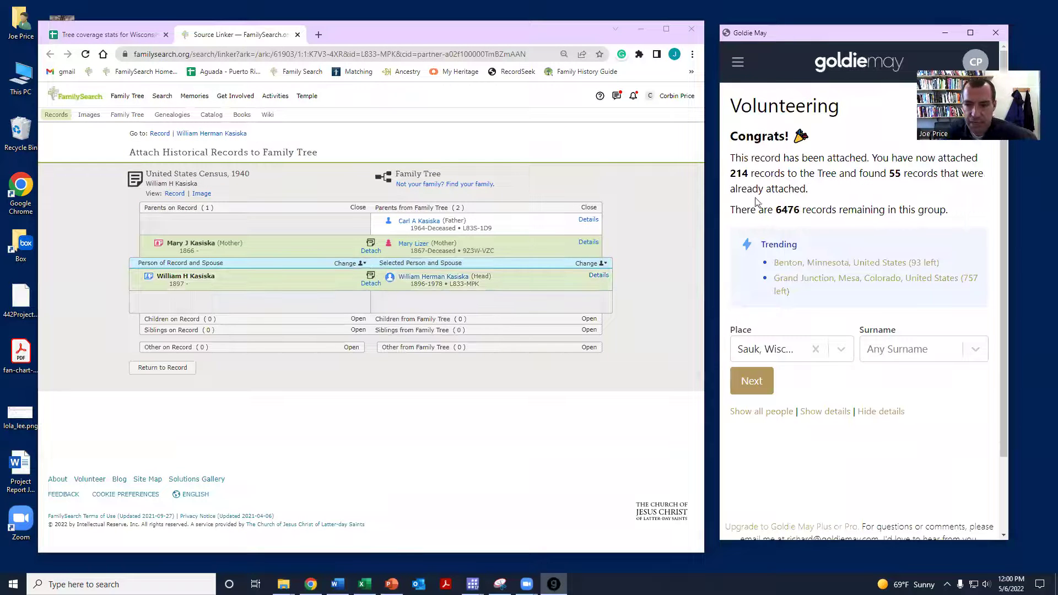
- Load the next two Sauk tasks in turn and attach the same family's 1930 and 1920 census records
{"action": "left_click", "coordinate": [744, 390]}
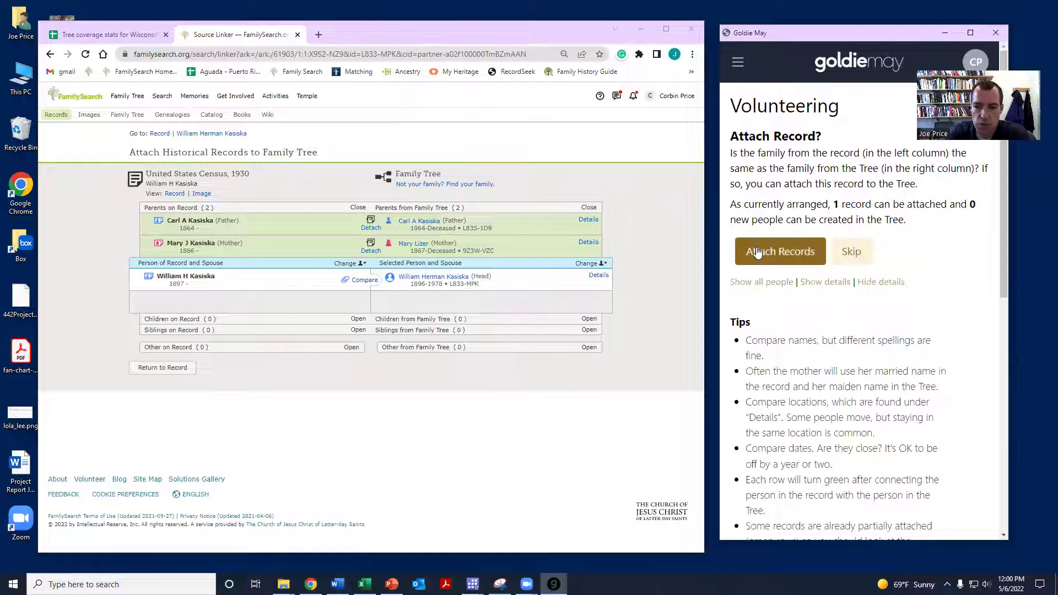
{"action": "left_click", "coordinate": [760, 252]}
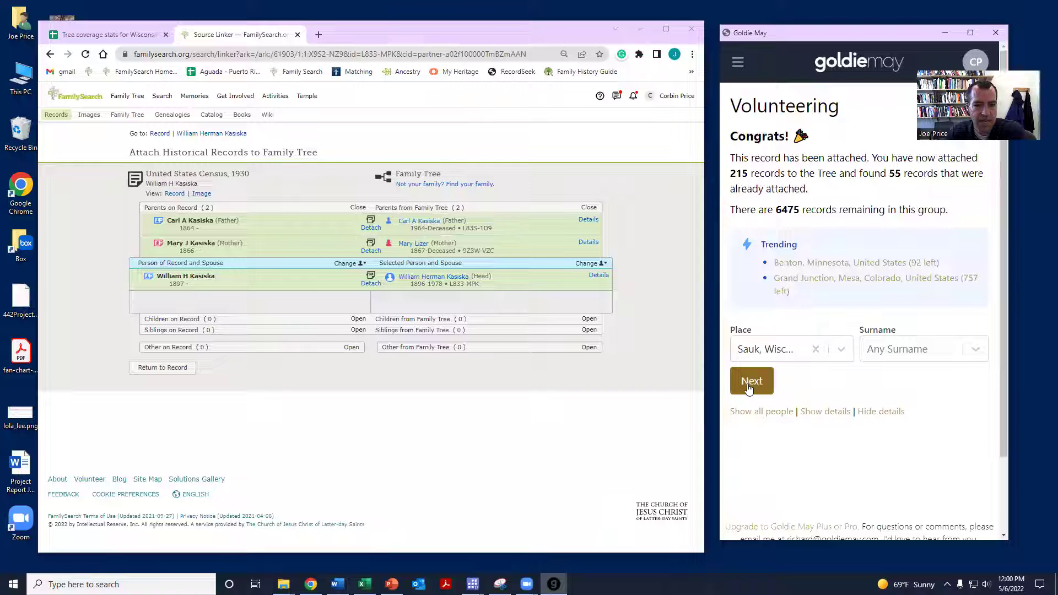
{"action": "left_click", "coordinate": [750, 387]}
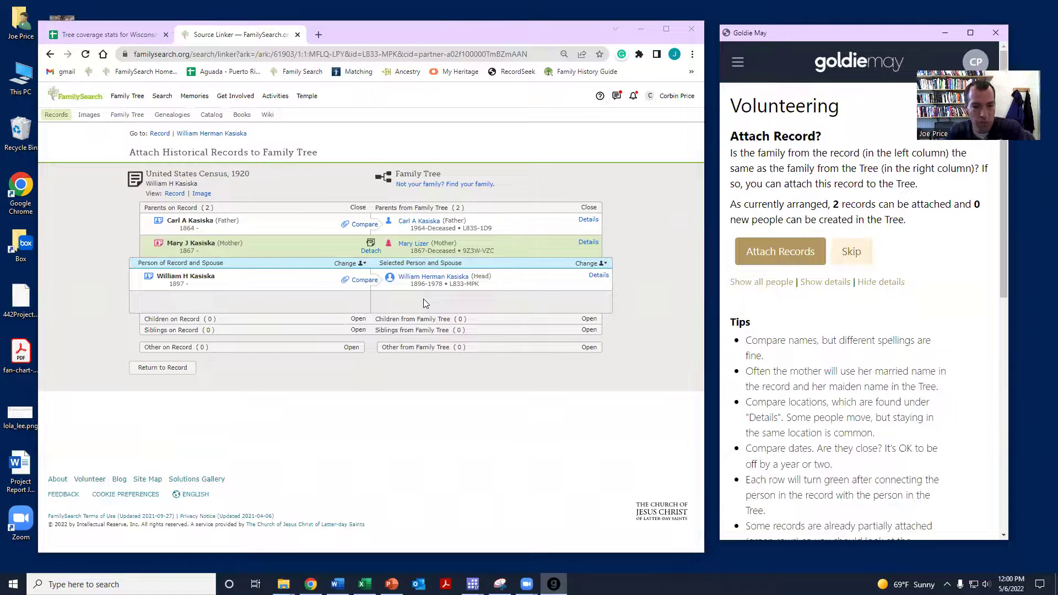
{"action": "left_click", "coordinate": [769, 254]}
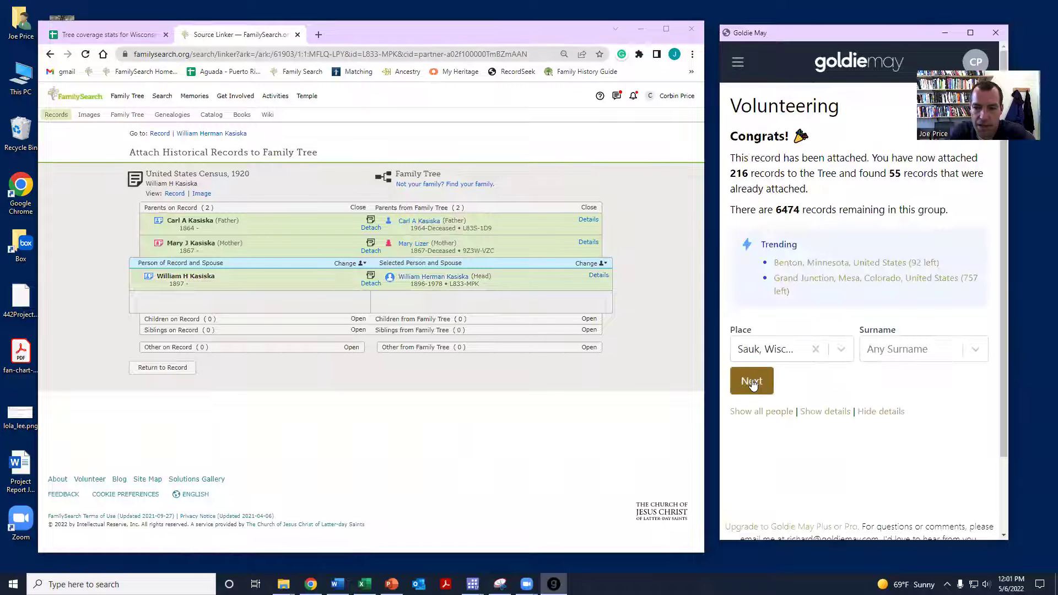
- Load the next Sauk task, compare the selected person's expanded details with the 1940 census record, and attach it
{"action": "left_click", "coordinate": [752, 382]}
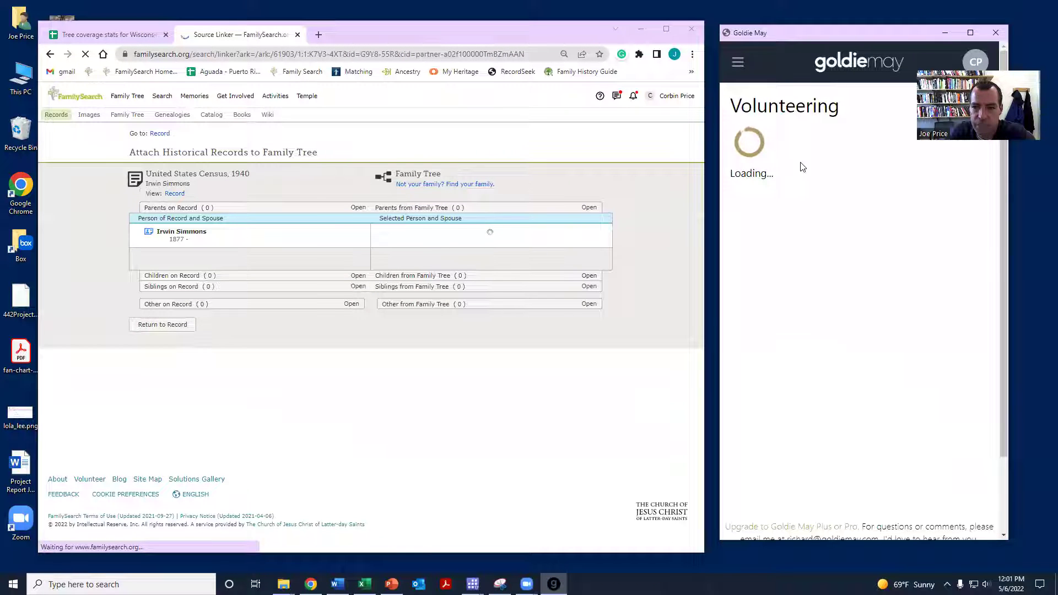
{"action": "left_click", "coordinate": [597, 256]}
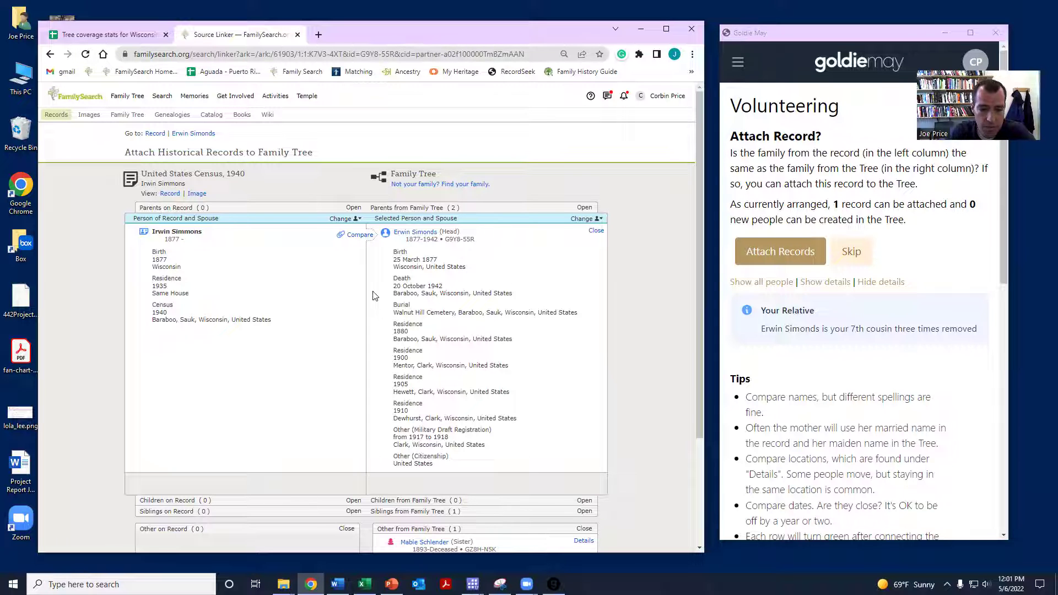
{"action": "scroll", "coordinate": [373, 296], "scroll_direction": "down", "scroll_amount": 2}
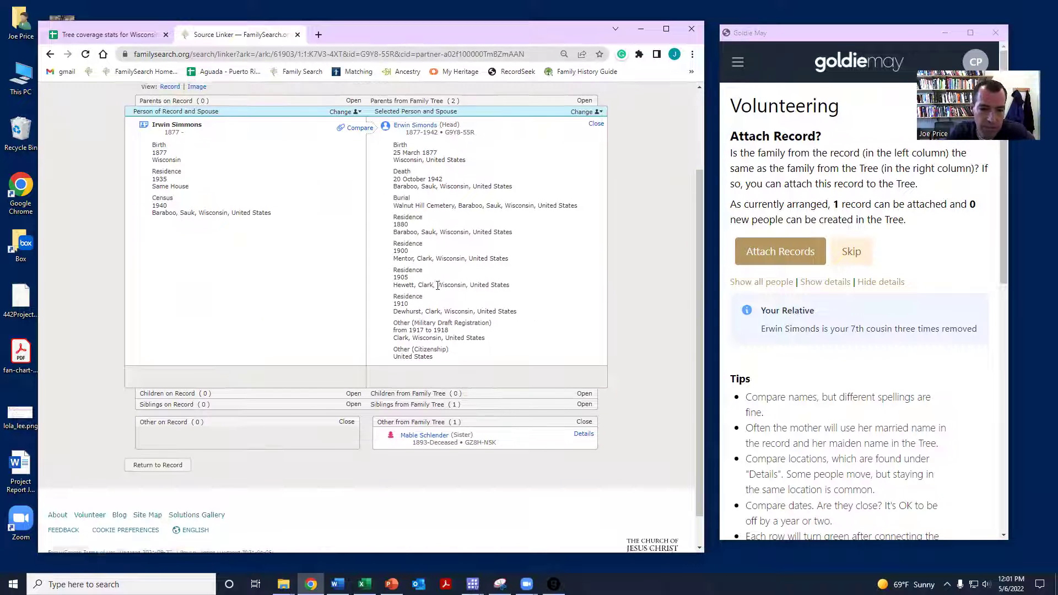
{"action": "scroll", "coordinate": [551, 303], "scroll_direction": "up", "scroll_amount": 2}
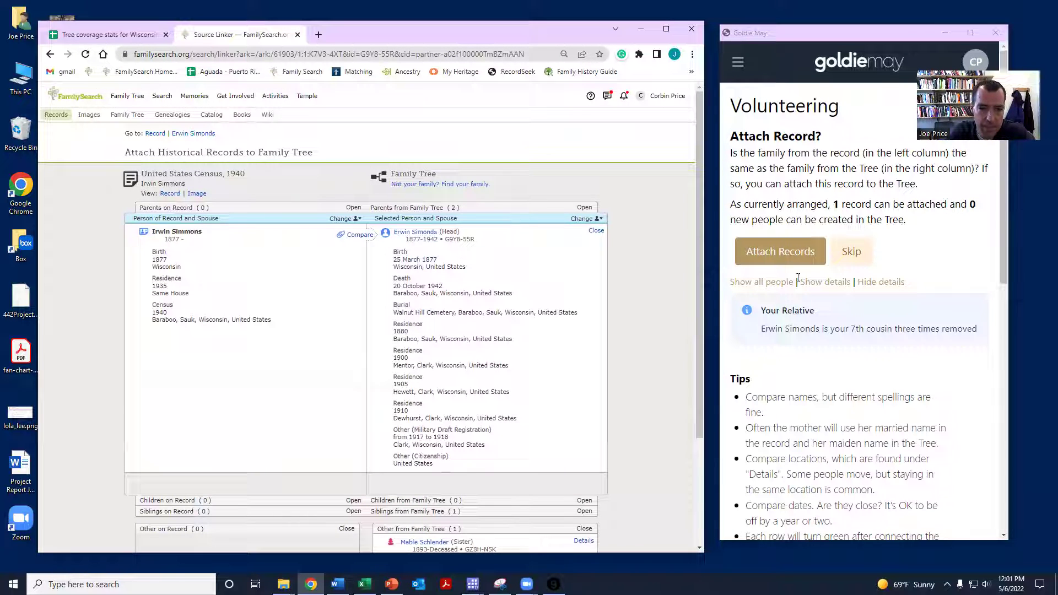
{"action": "left_click", "coordinate": [772, 258]}
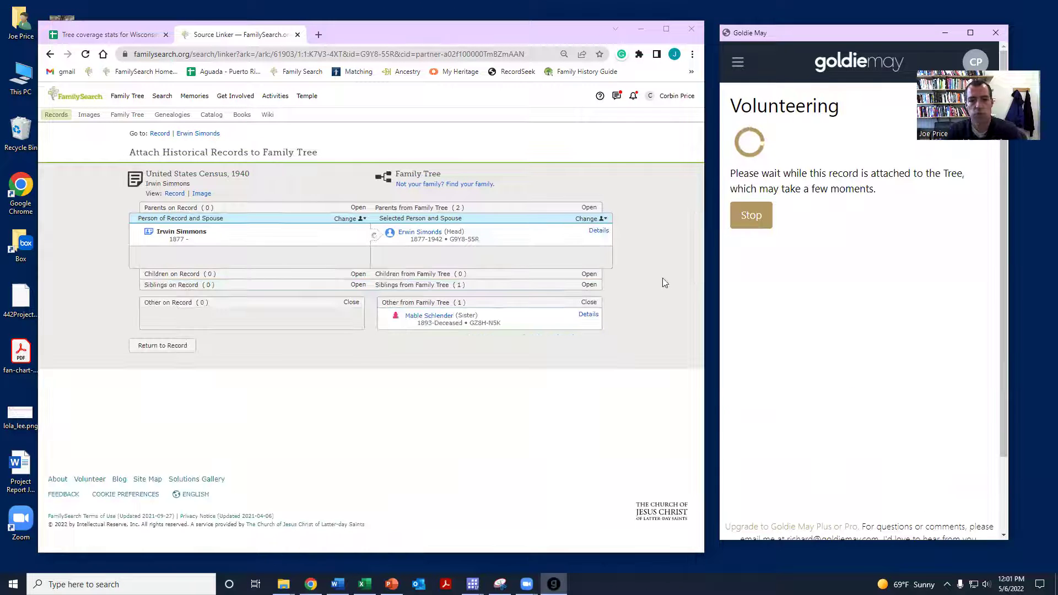
- Open bit.ly/rll-volunteer in place of the Wisconsin spreadsheet and follow the State sheet link under Task #1: 1910 Census Project
{"action": "left_click", "coordinate": [107, 36]}
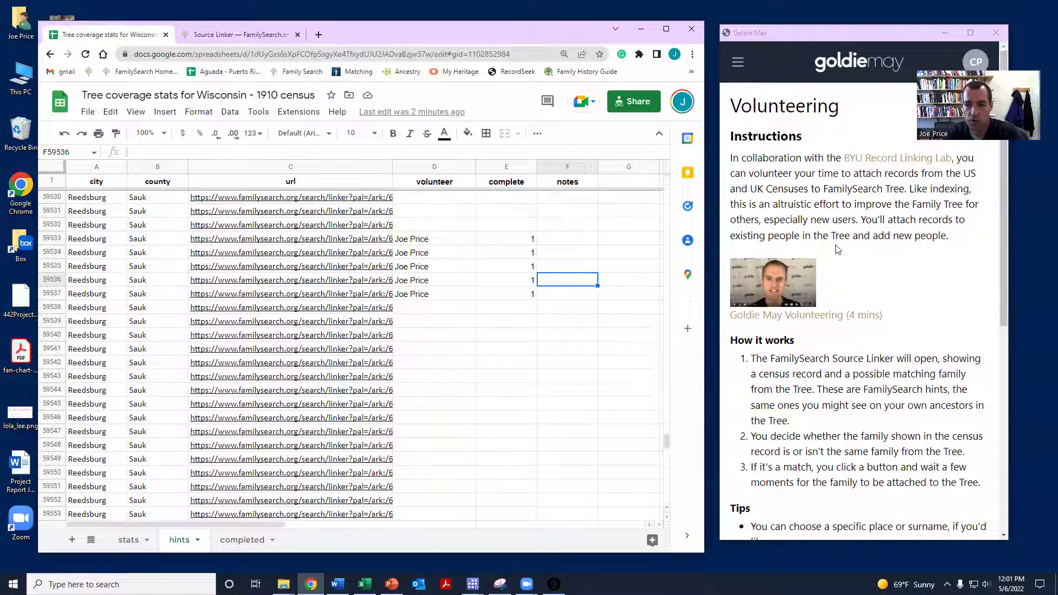
{"action": "left_click", "coordinate": [209, 54]}
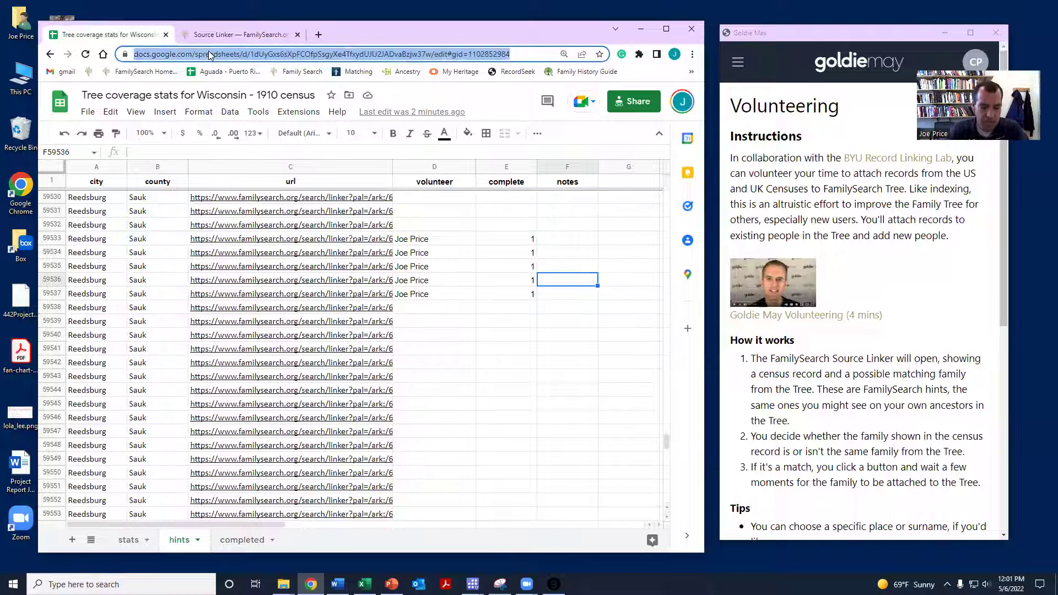
{"action": "type", "text": "bit.ly"}
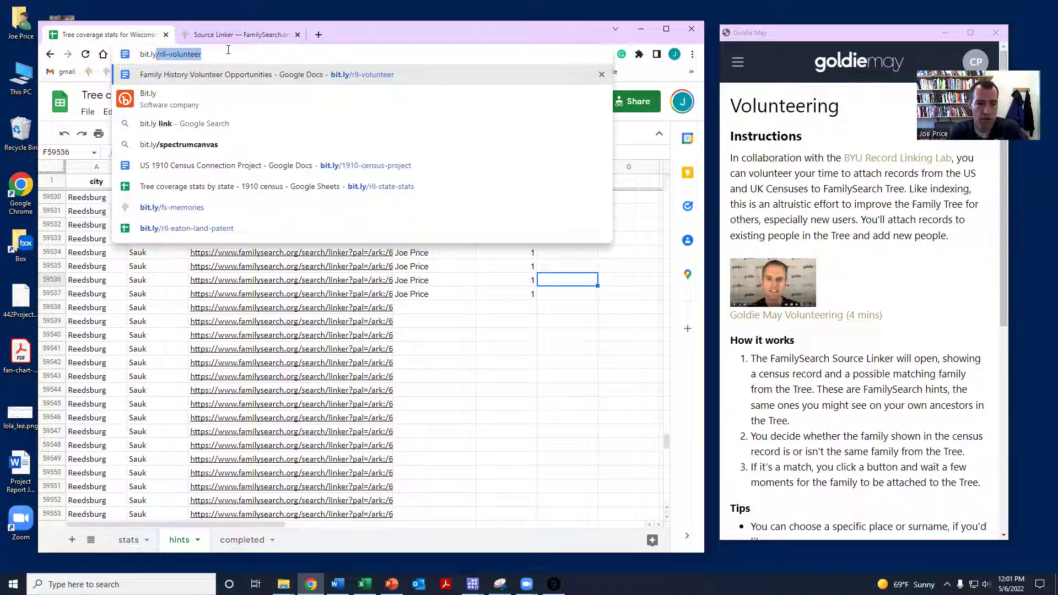
{"action": "key", "text": "Return"}
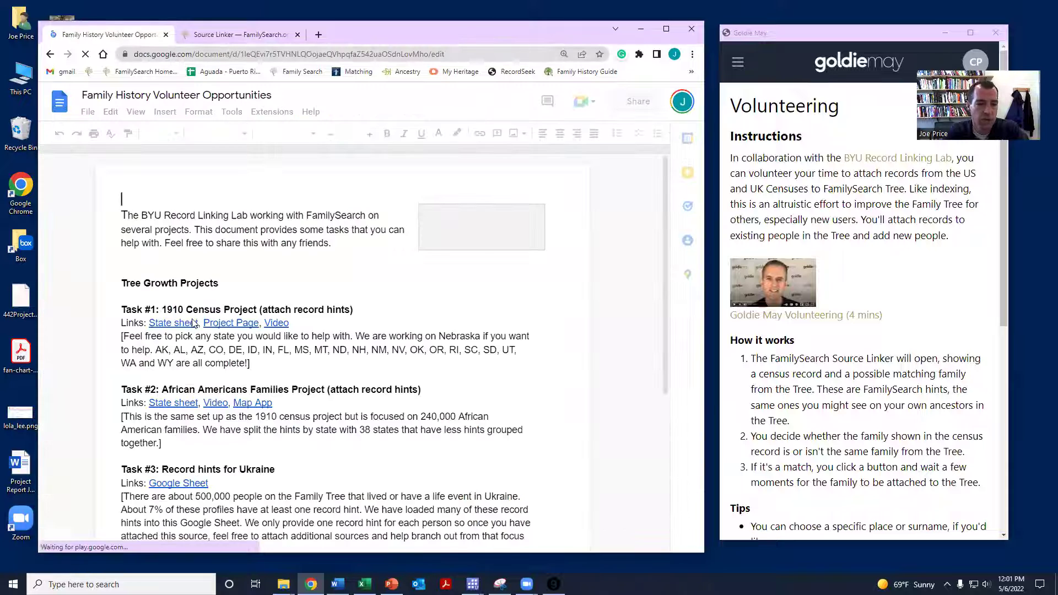
{"action": "left_click", "coordinate": [174, 327]}
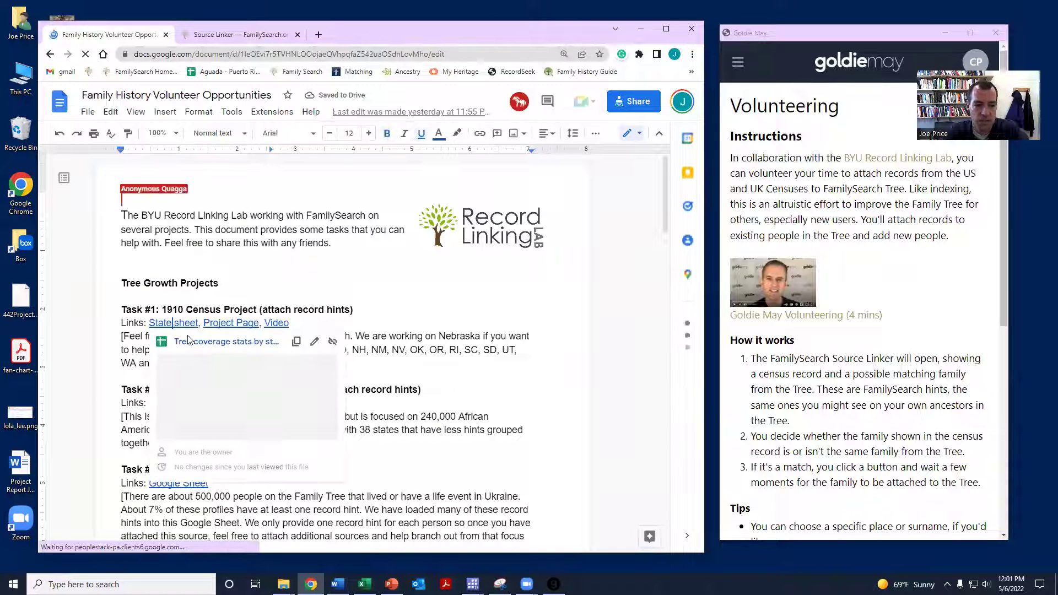
{"action": "left_click", "coordinate": [190, 347]}
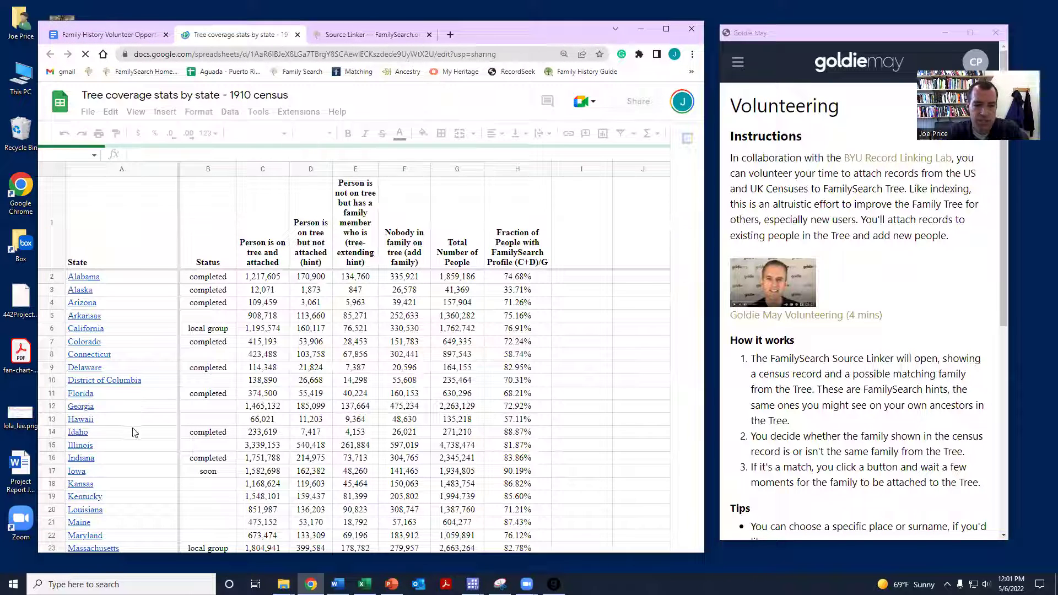
- Find Wisconsin in the state list and open its linked 1910 census tree coverage spreadsheet
{"action": "scroll", "coordinate": [133, 351], "scroll_direction": "down", "scroll_amount": 5}
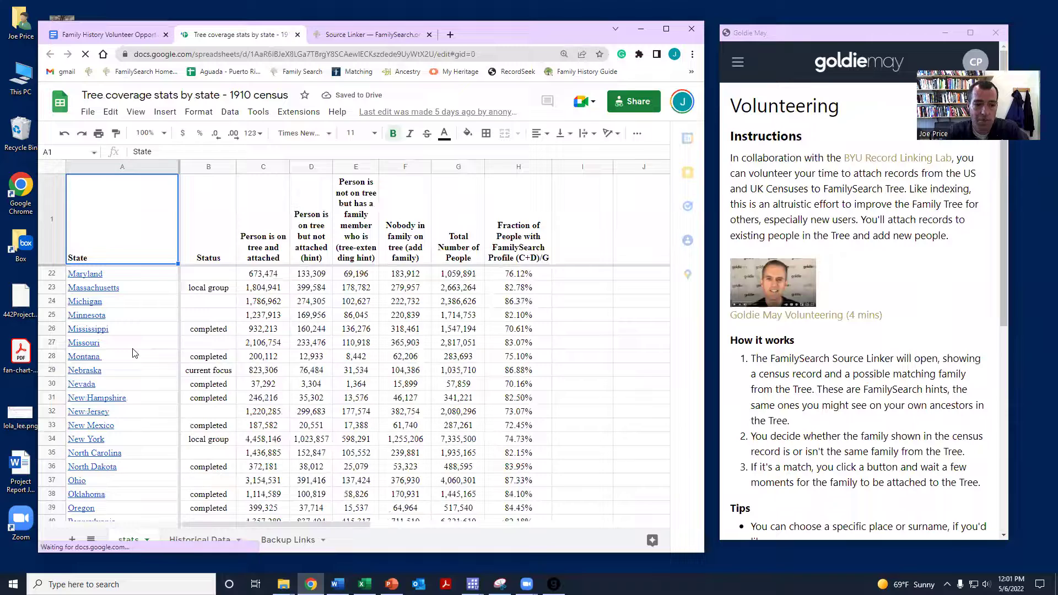
{"action": "scroll", "coordinate": [133, 353], "scroll_direction": "down", "scroll_amount": 4}
{"action": "scroll", "coordinate": [247, 408], "scroll_direction": "down", "scroll_amount": 2}
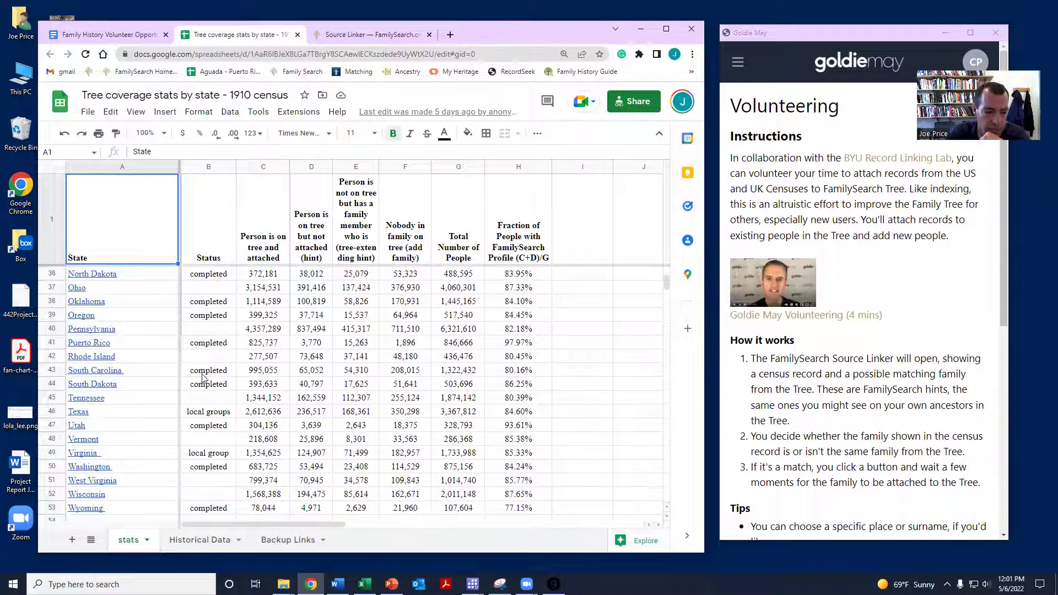
{"action": "scroll", "coordinate": [204, 375], "scroll_direction": "down", "scroll_amount": 2}
{"action": "left_click", "coordinate": [84, 428]}
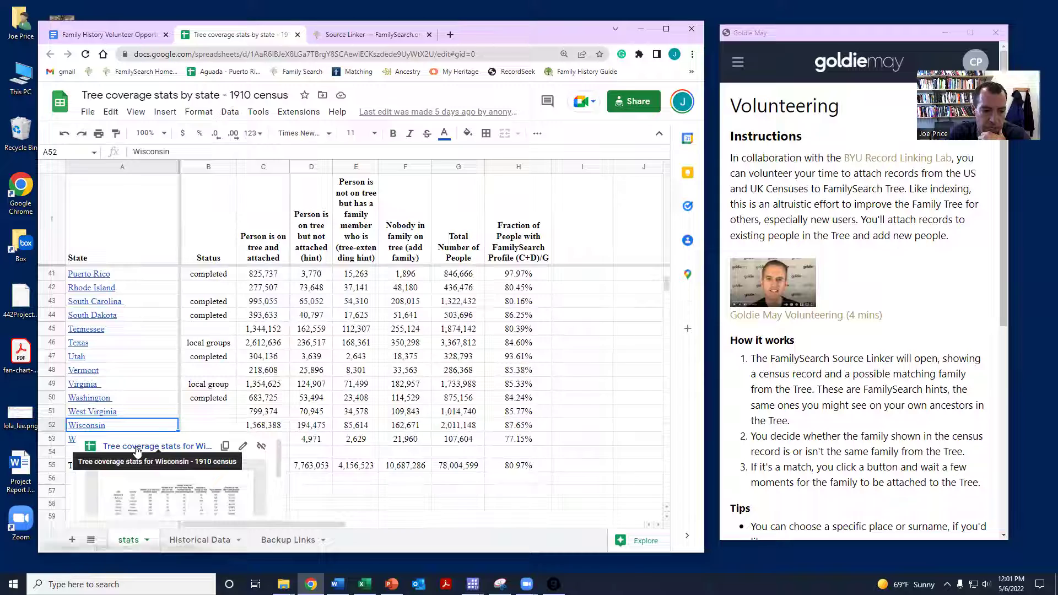
{"action": "left_click", "coordinate": [142, 445]}
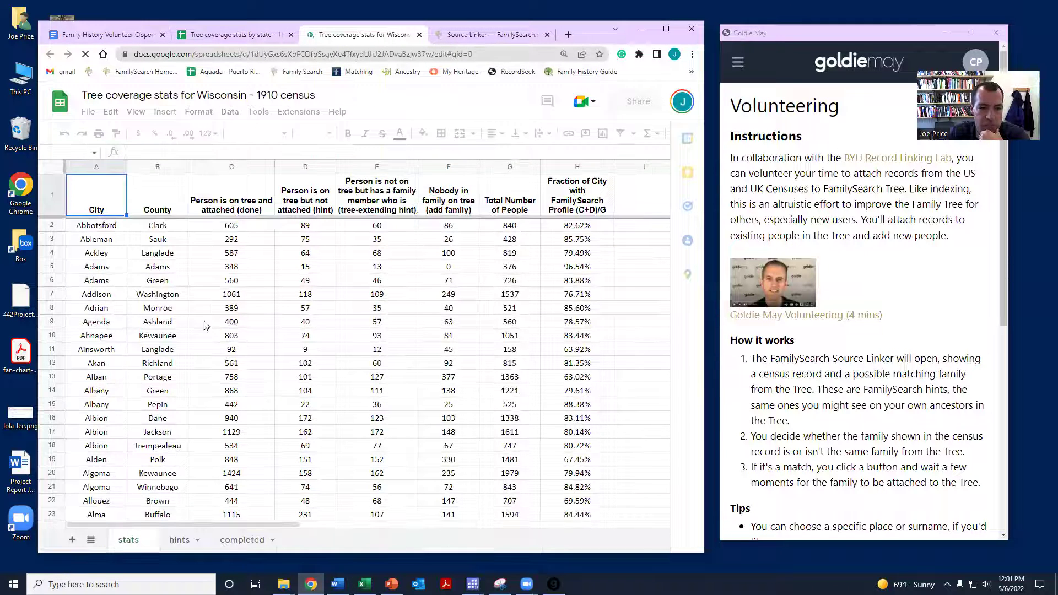
- Show the Wisconsin hints sheet and browse to the Sauk County rows for Fairfield, Franklin, Freedom and Greenfield
{"action": "left_click", "coordinate": [179, 540]}
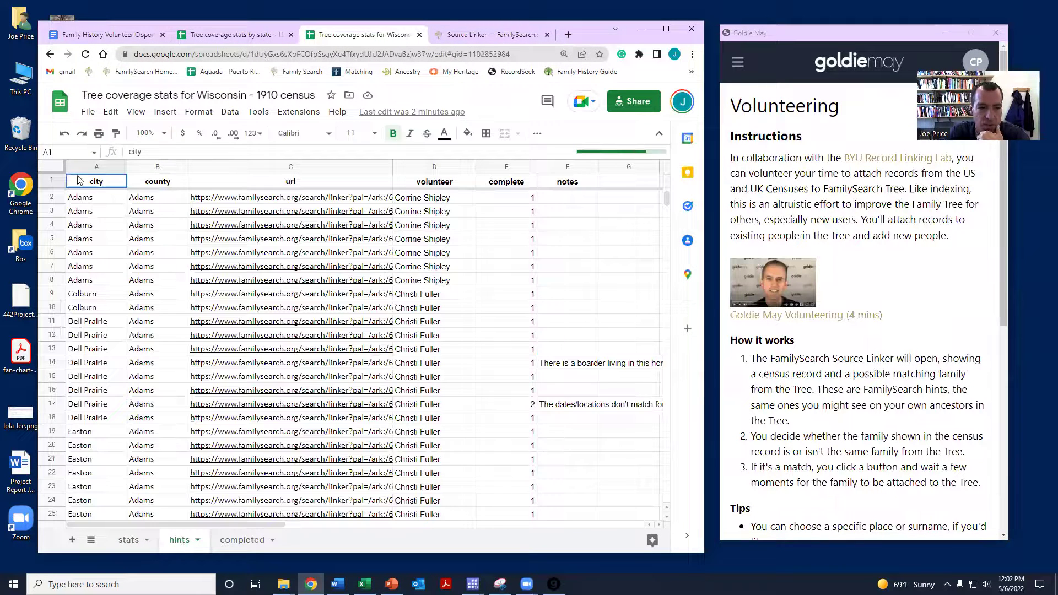
{"action": "left_click_drag", "start_coordinate": [667, 197], "coordinate": [667, 247]}
{"action": "scroll", "coordinate": [645, 450], "scroll_direction": "down", "scroll_amount": 20}
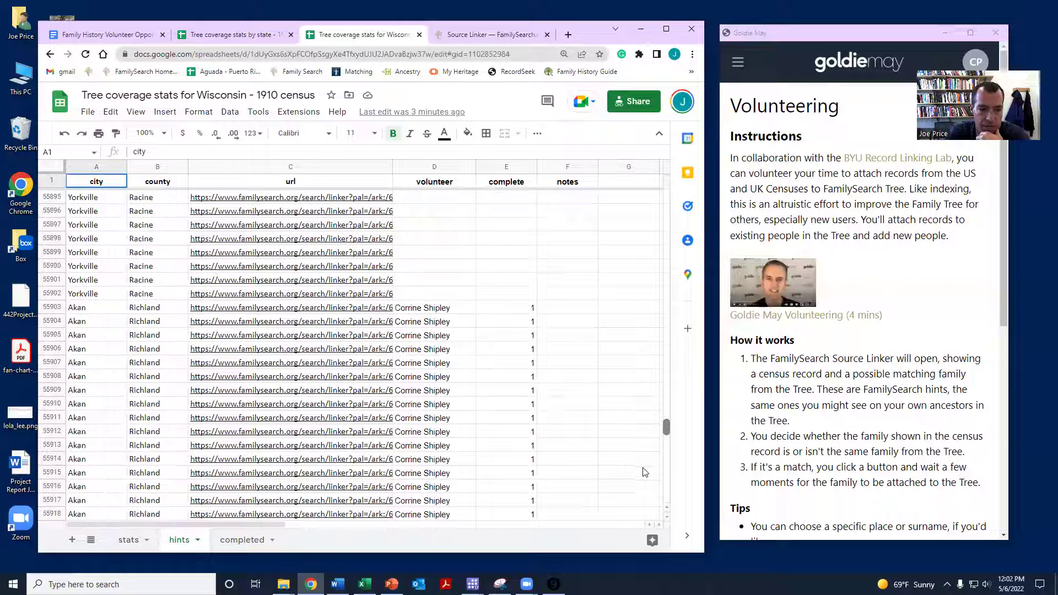
{"action": "scroll", "coordinate": [637, 440], "scroll_direction": "up", "scroll_amount": 20}
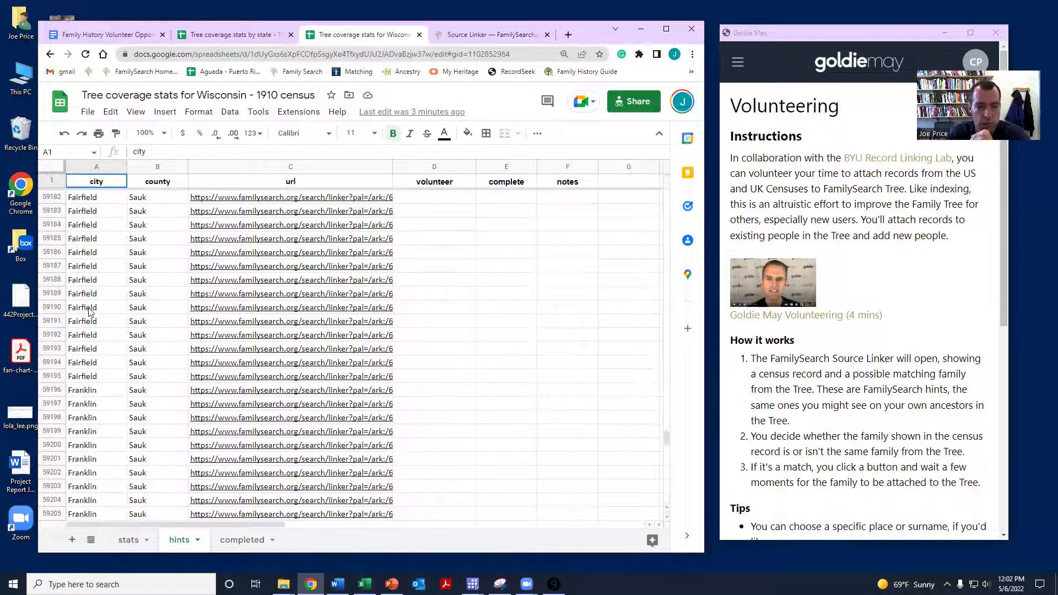
{"action": "scroll", "coordinate": [455, 327], "scroll_direction": "down", "scroll_amount": 10}
{"action": "scroll", "coordinate": [455, 327], "scroll_direction": "down", "scroll_amount": 3}
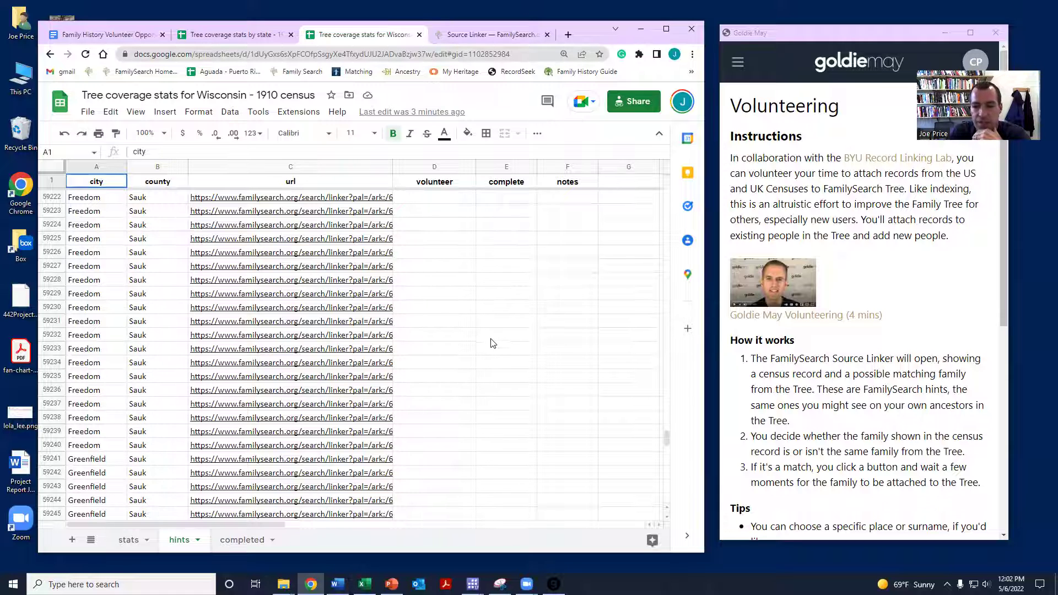
- Review the place and surname filters below the tips on Goldie May's volunteering page
{"action": "left_click", "coordinate": [885, 280]}
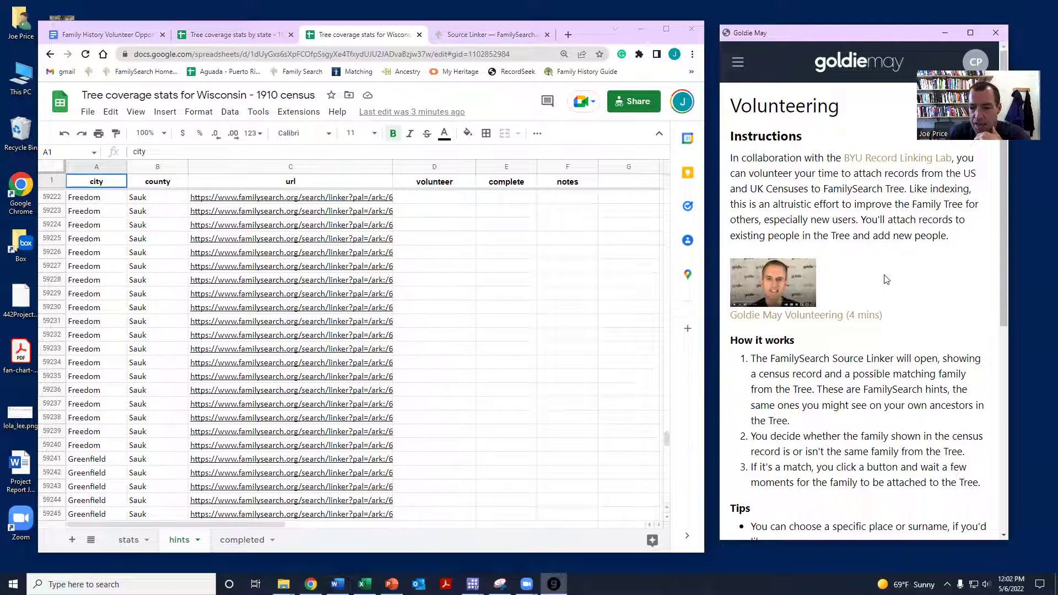
{"action": "scroll", "coordinate": [827, 353], "scroll_direction": "down", "scroll_amount": 6}
{"action": "scroll", "coordinate": [787, 375], "scroll_direction": "down", "scroll_amount": 1}
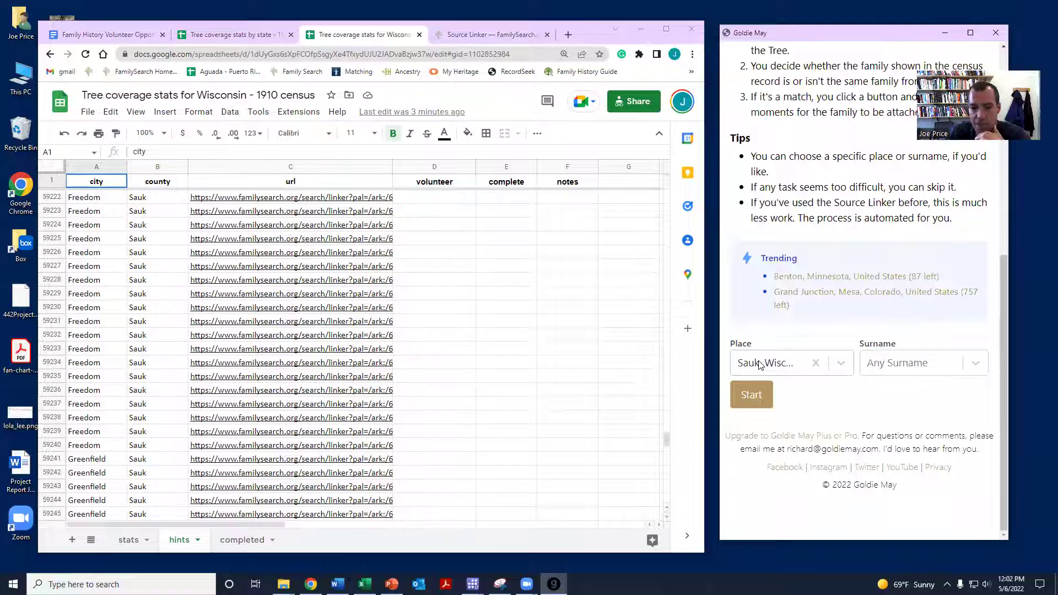